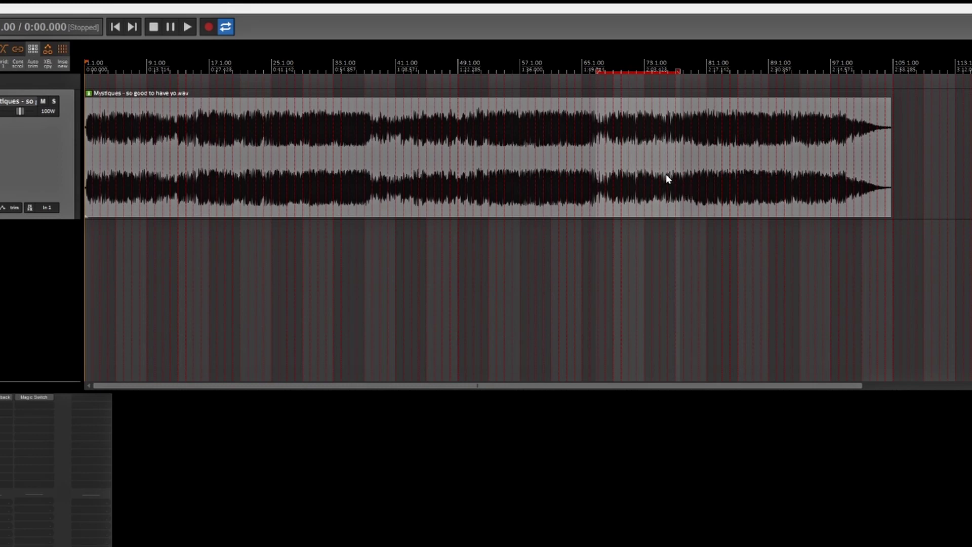
# - Audition the time-selected section of the song and copy it as a separate item onto a new track below
pyautogui.scroll(5, 643, 65)
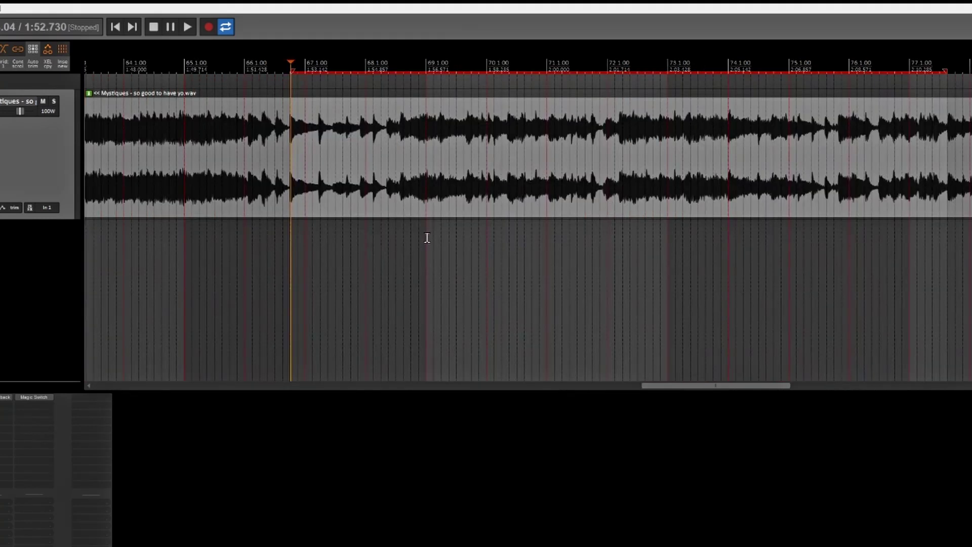
pyautogui.press('space')
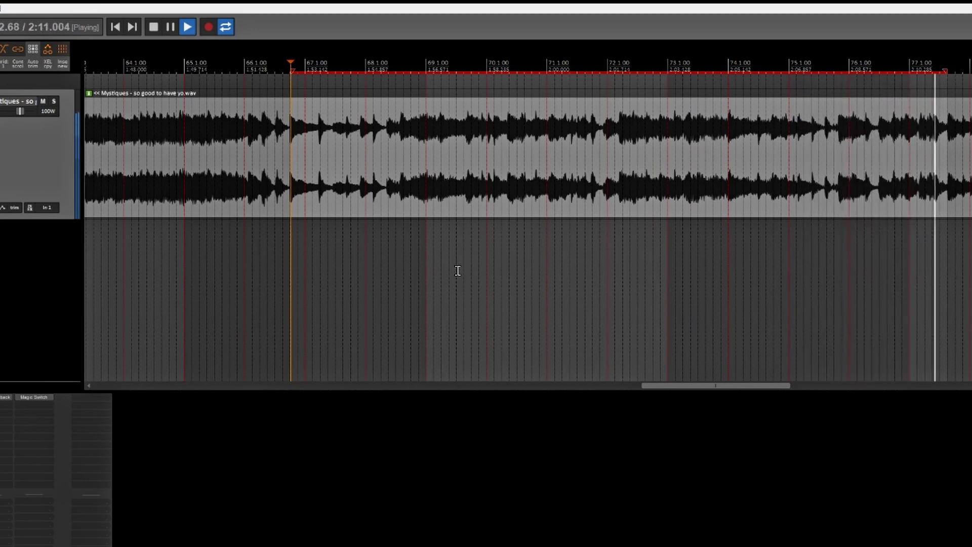
pyautogui.press('space')
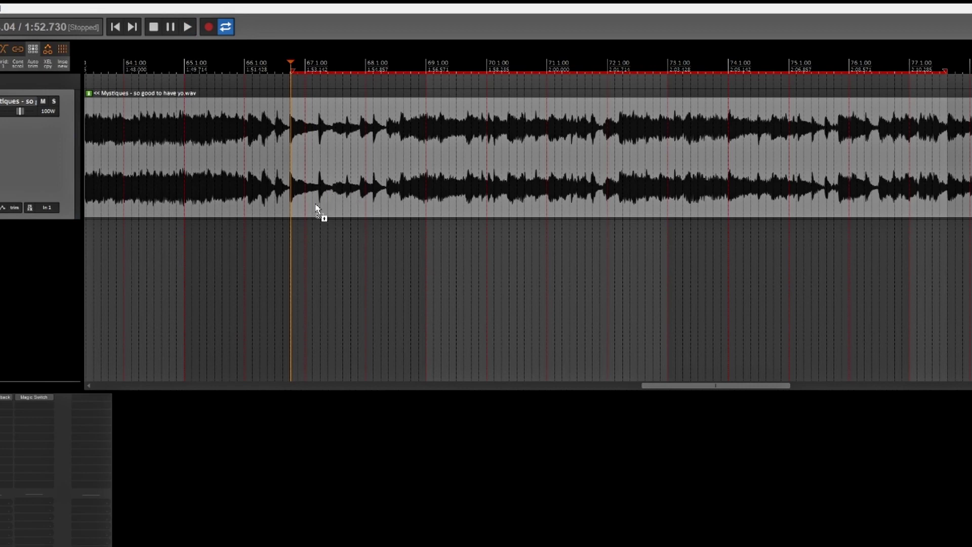
pyautogui.moveTo(316, 205); pyautogui.dragTo(446, 246)
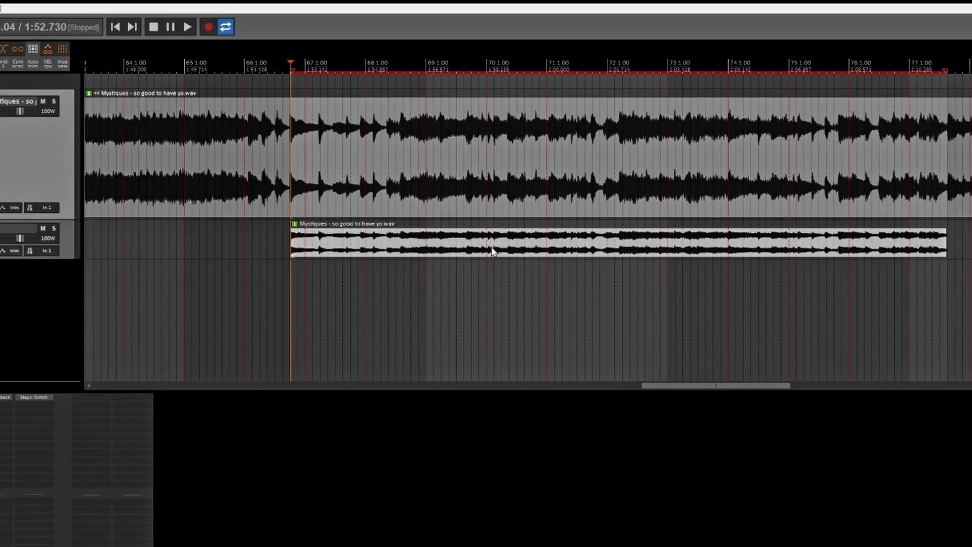
# - Shrink the full song's track, enlarge the excerpt's track, and move the excerpt to the project start
pyautogui.moveTo(63, 217); pyautogui.dragTo(78, 88)
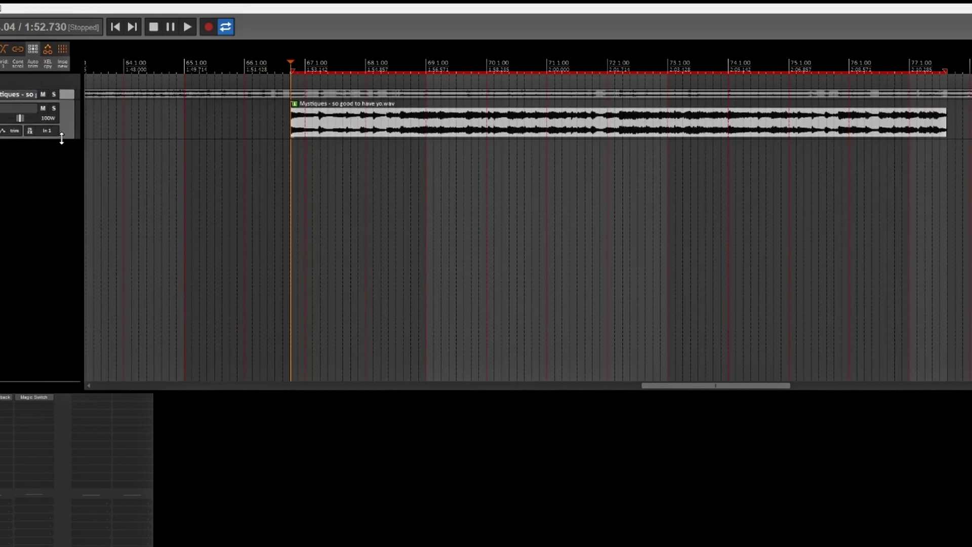
pyautogui.moveTo(62, 139); pyautogui.dragTo(51, 193)
pyautogui.scroll(-10, 410, 250)
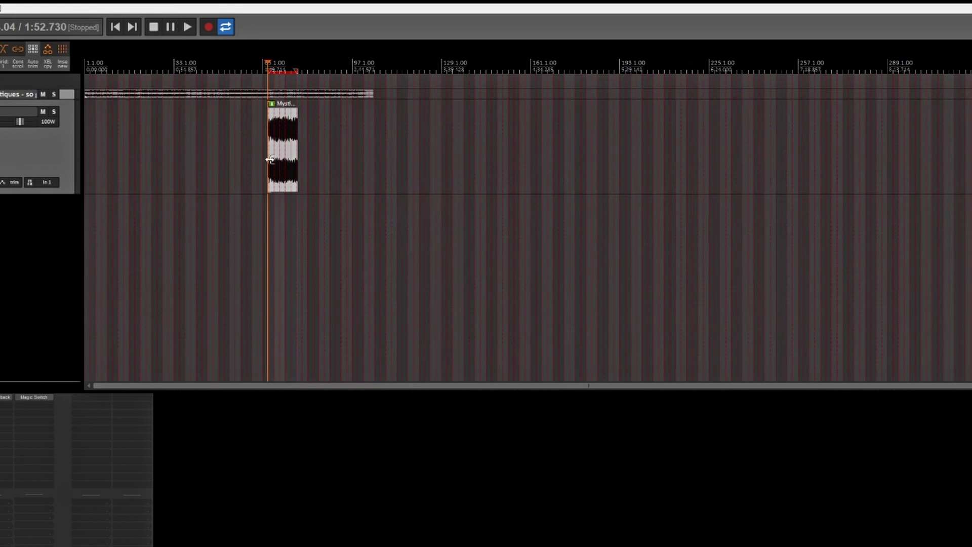
pyautogui.moveTo(296, 166); pyautogui.dragTo(112, 145)
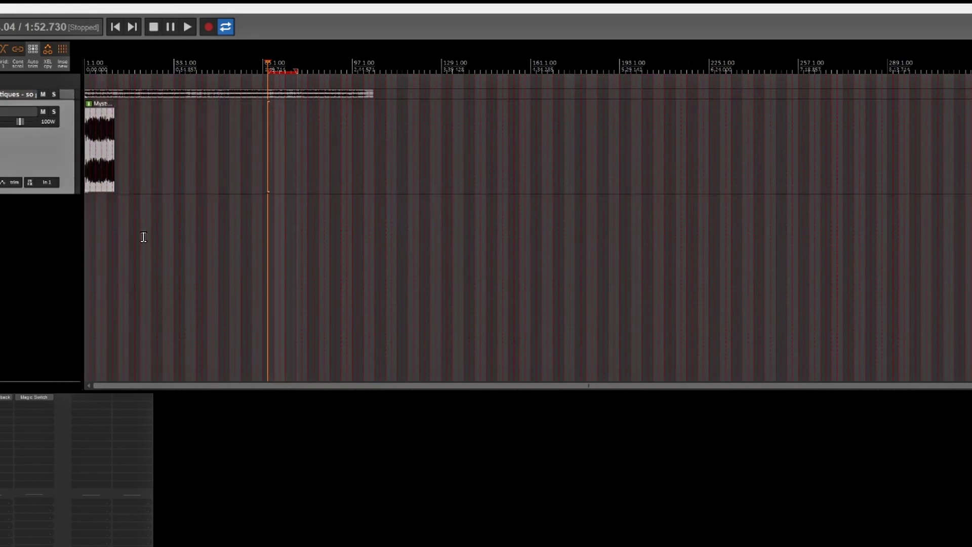
# - Extend the loop range across the full song and place the edit cursor at 9.1.00
pyautogui.scroll(4, 298, 155)
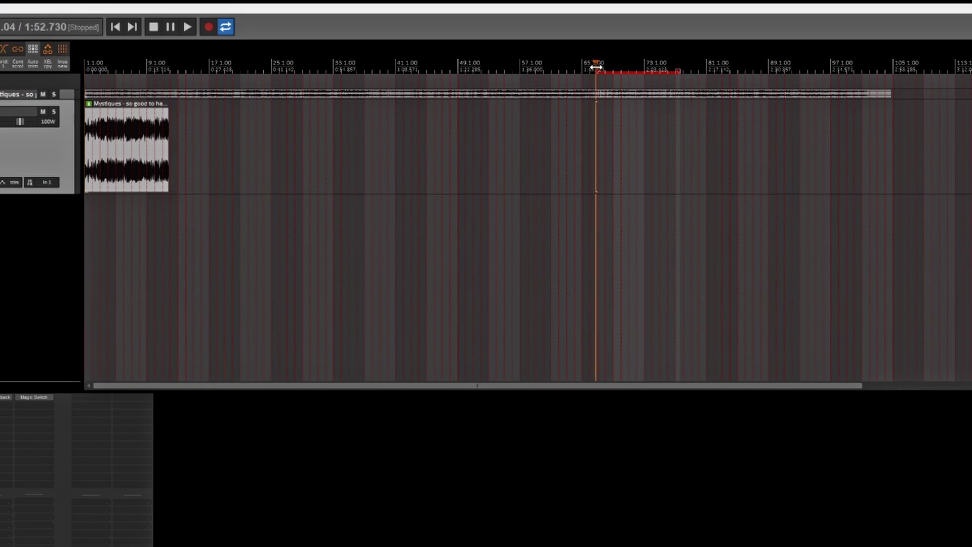
pyautogui.doubleClick(460, 73)
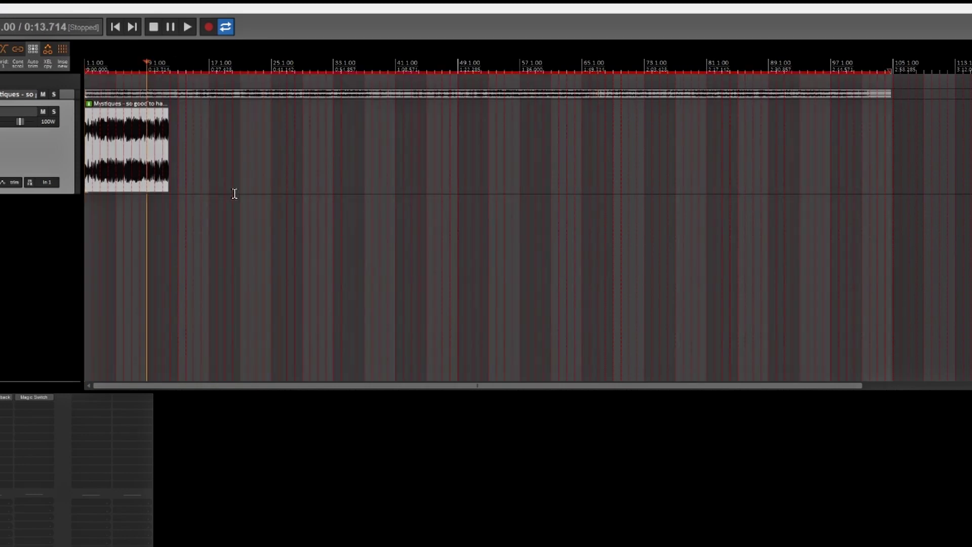
pyautogui.scroll(8, 235, 194)
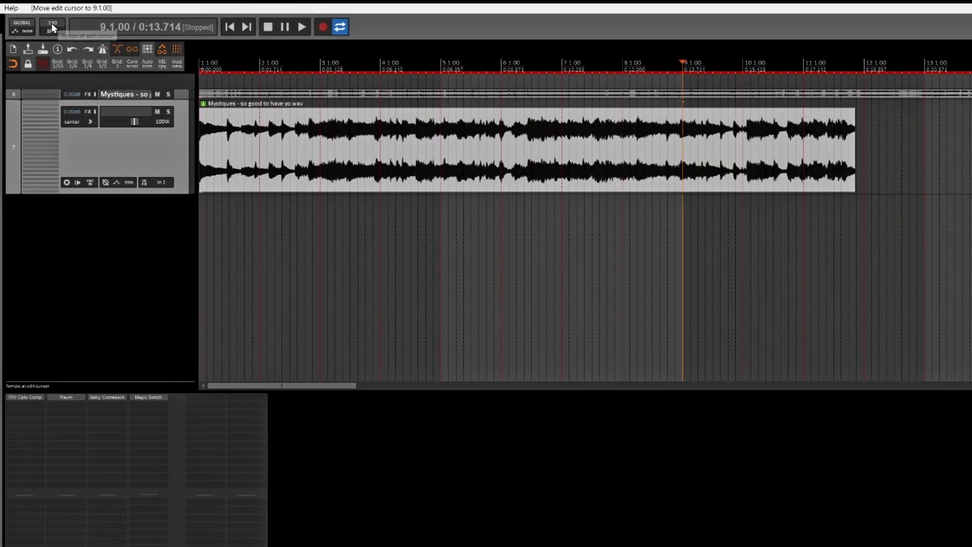
# - Set the project tempo to 160 BPM and time-stretch the excerpt to end at measure 9, auditioning the result
pyautogui.click(53, 25)
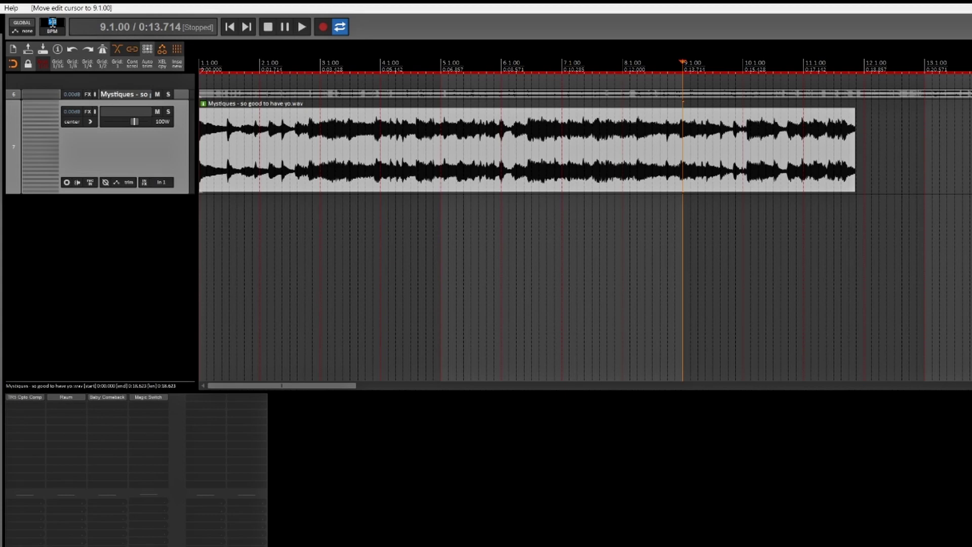
pyautogui.press('Return')
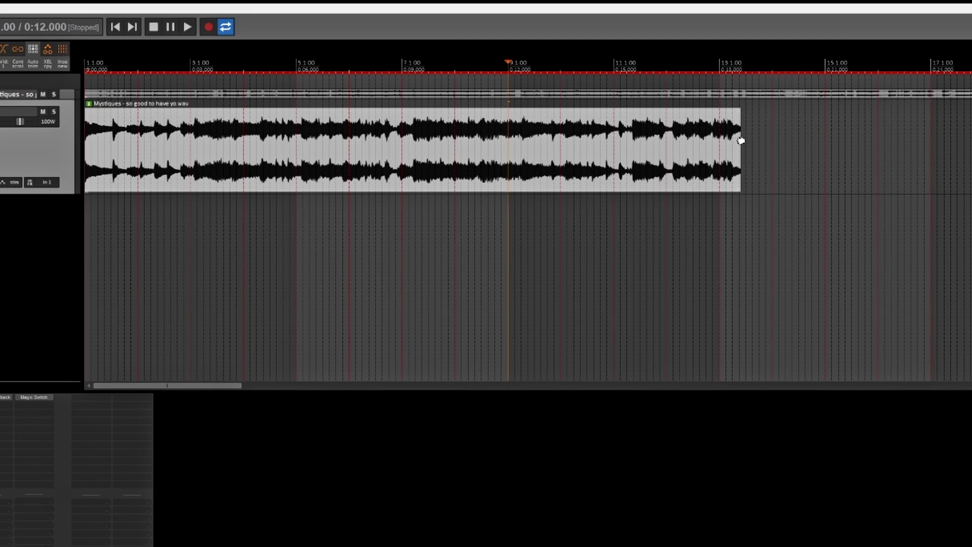
pyautogui.moveTo(740, 141); pyautogui.dragTo(507, 140)
pyautogui.press('space')
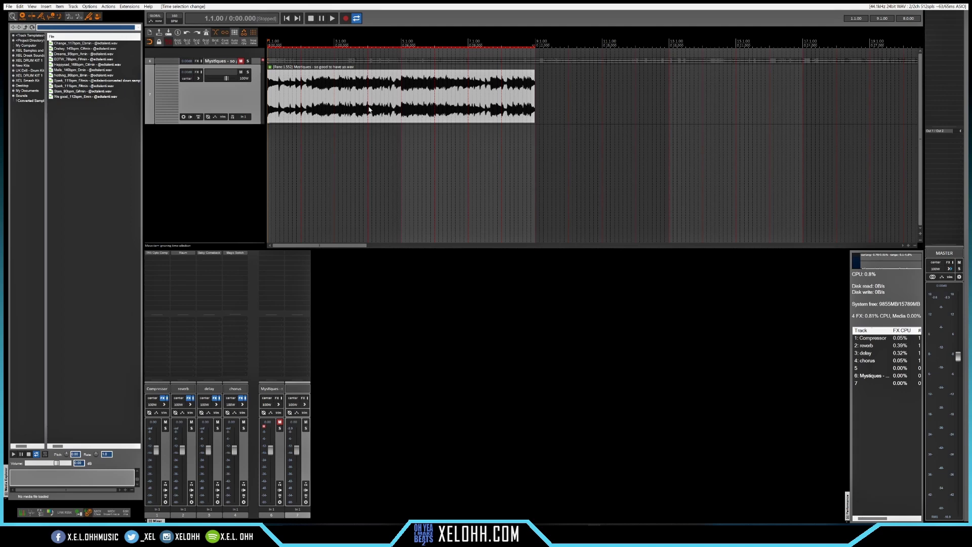
# - Add the ReEQ plugin with the XEL Setup 1 preset to the excerpt's track and move its window aside
pyautogui.rightClick(167, 70)
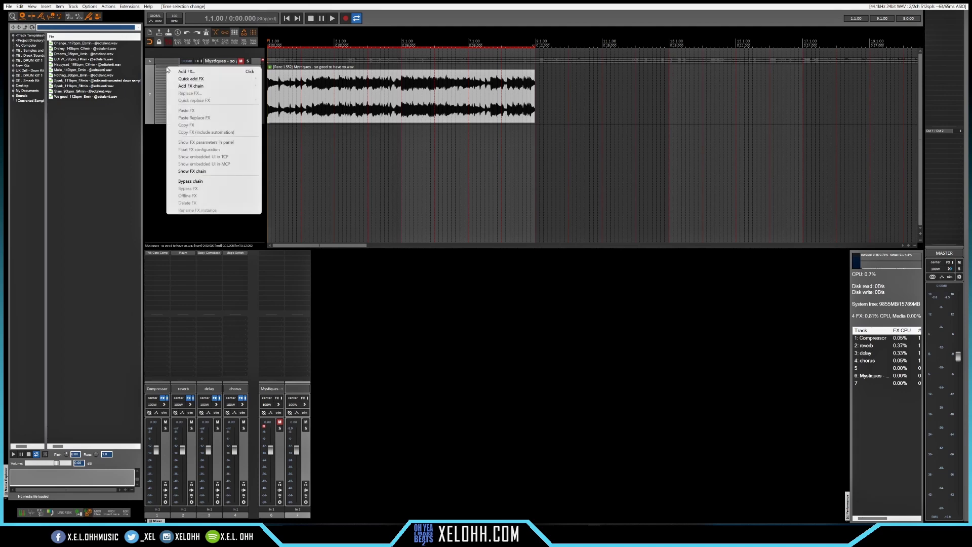
pyautogui.moveTo(225, 82)
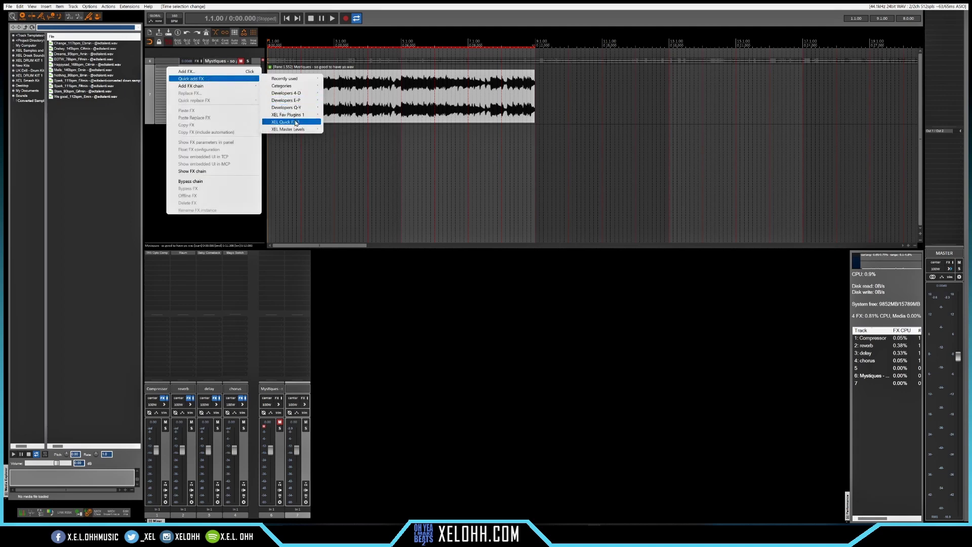
pyautogui.moveTo(296, 123)
pyautogui.click(349, 129)
pyautogui.moveTo(179, 35); pyautogui.dragTo(259, 40)
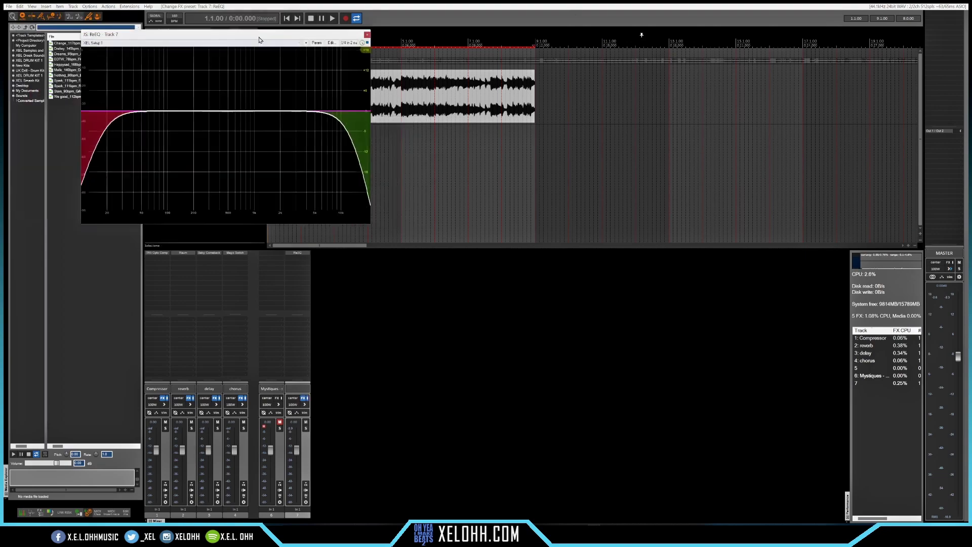
# - During playback, raise ReEQ's low cut to 220 Hz and lower its high cut to about 8 kHz, and close the plugin
pyautogui.press('space')
pyautogui.moveTo(103, 112)
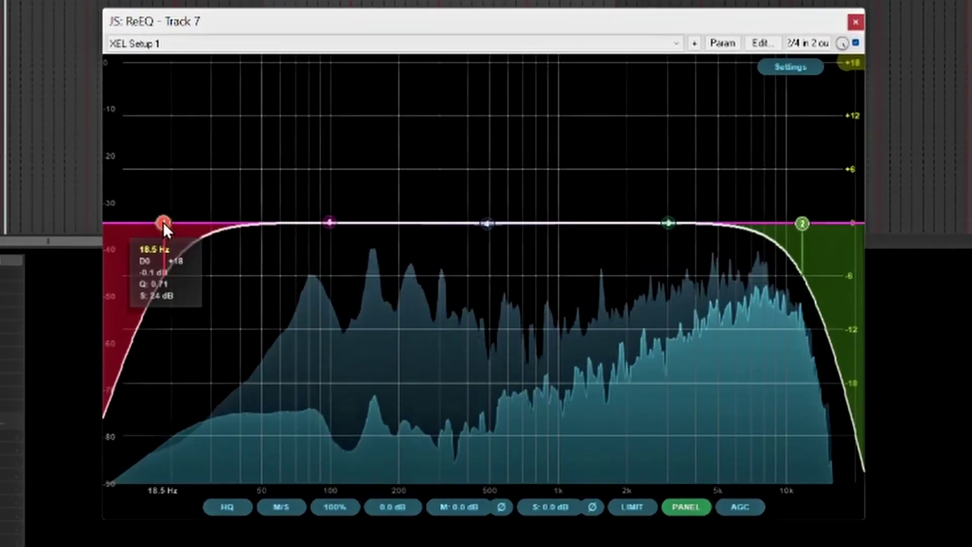
pyautogui.moveTo(163, 222); pyautogui.dragTo(372, 232)
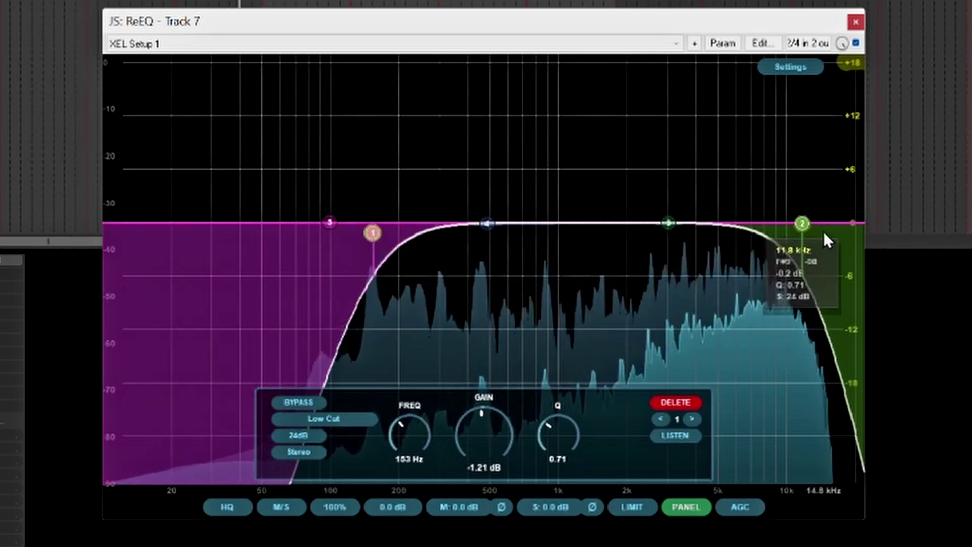
pyautogui.moveTo(803, 223); pyautogui.dragTo(742, 223)
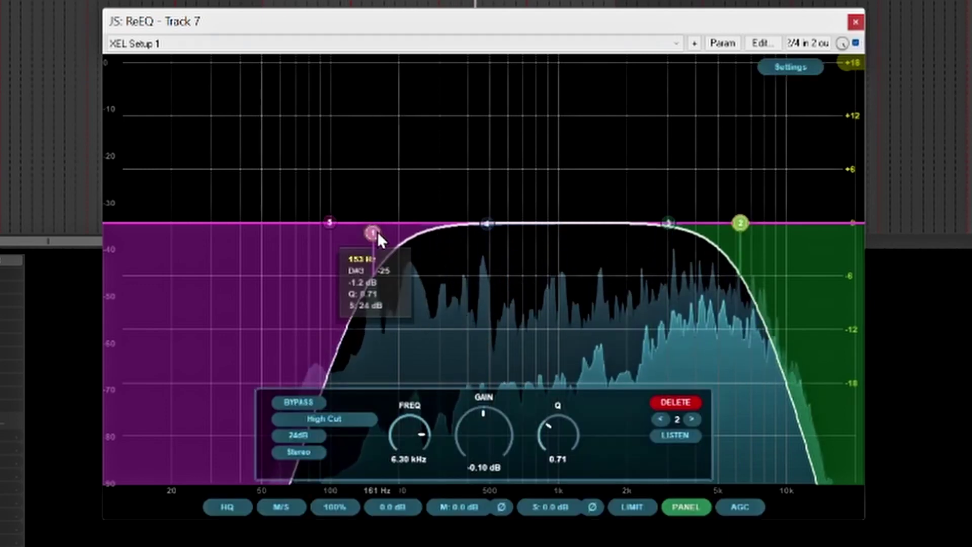
pyautogui.moveTo(375, 233); pyautogui.dragTo(408, 187)
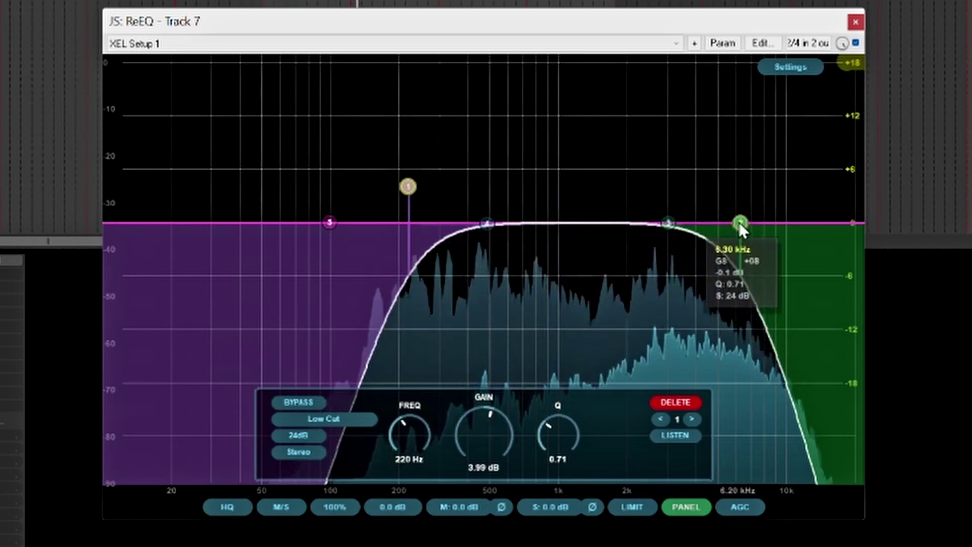
pyautogui.moveTo(739, 222); pyautogui.dragTo(764, 223)
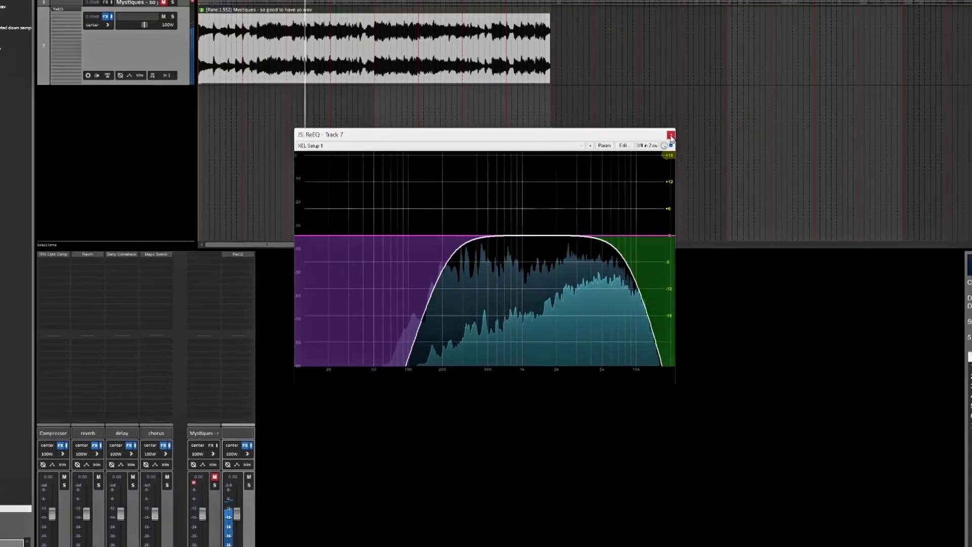
pyautogui.click(671, 136)
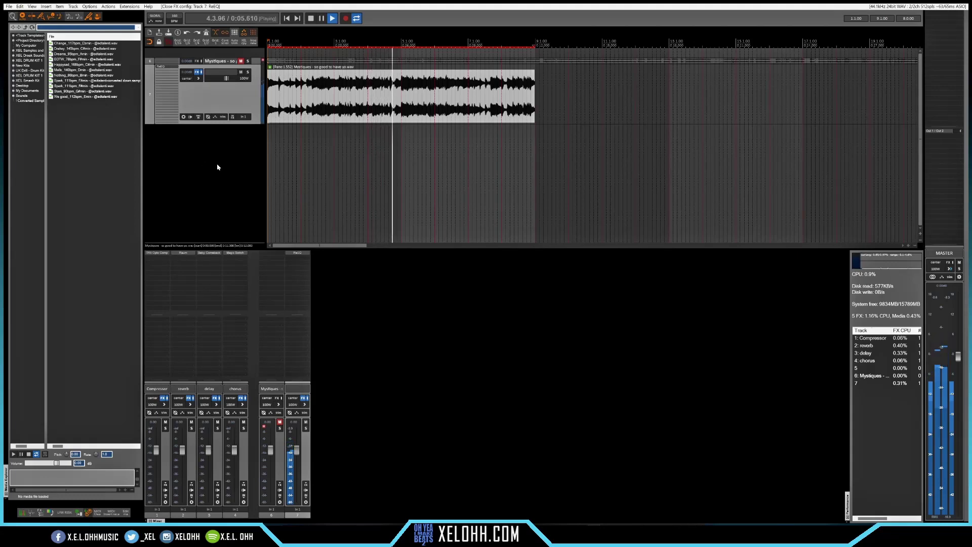
pyautogui.press('space')
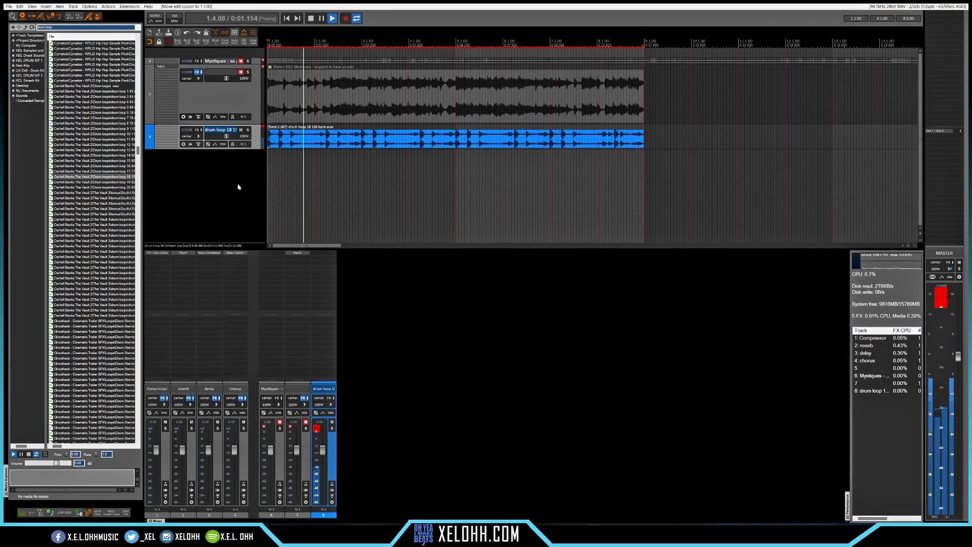
# - Stop playback, unmute the excerpt's track, and open its audio item in MK Slicer
pyautogui.press('space')
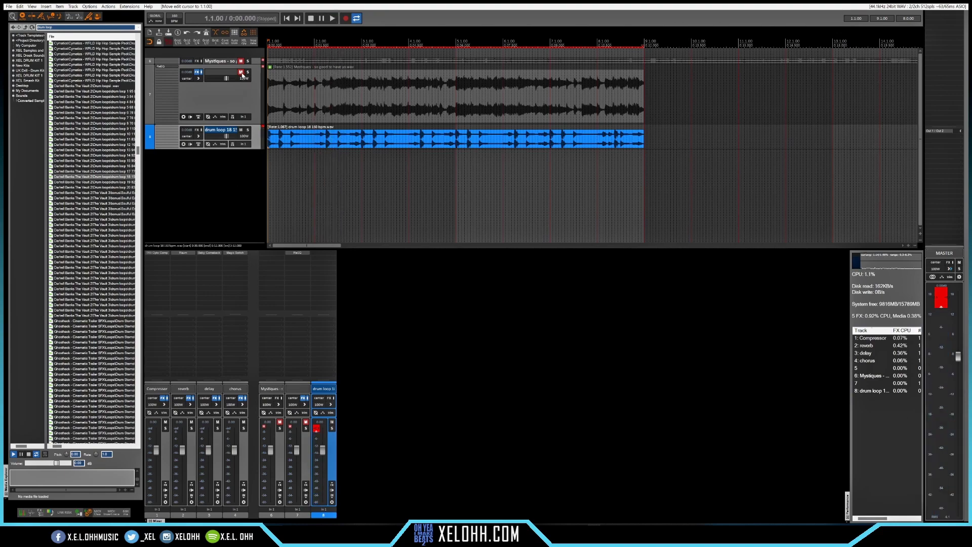
pyautogui.click(241, 72)
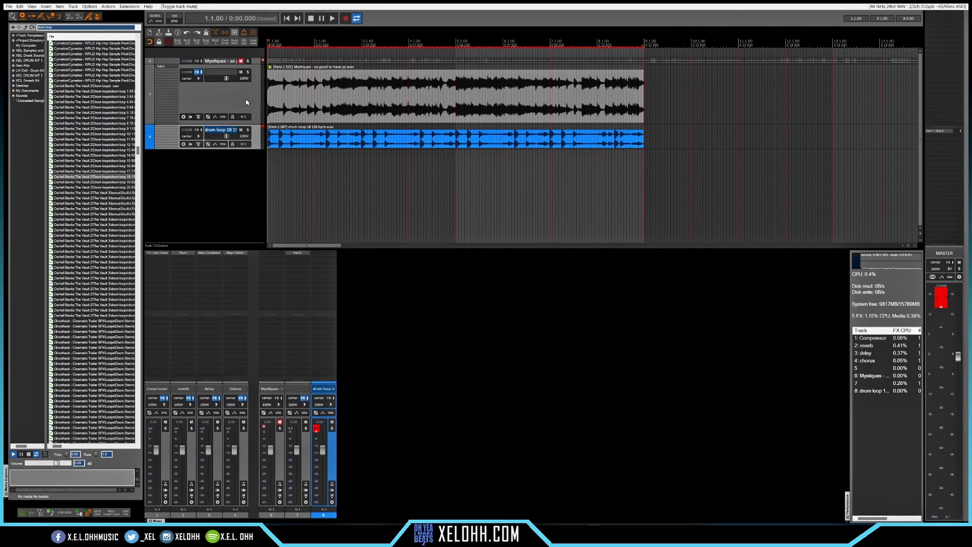
pyautogui.click(289, 96)
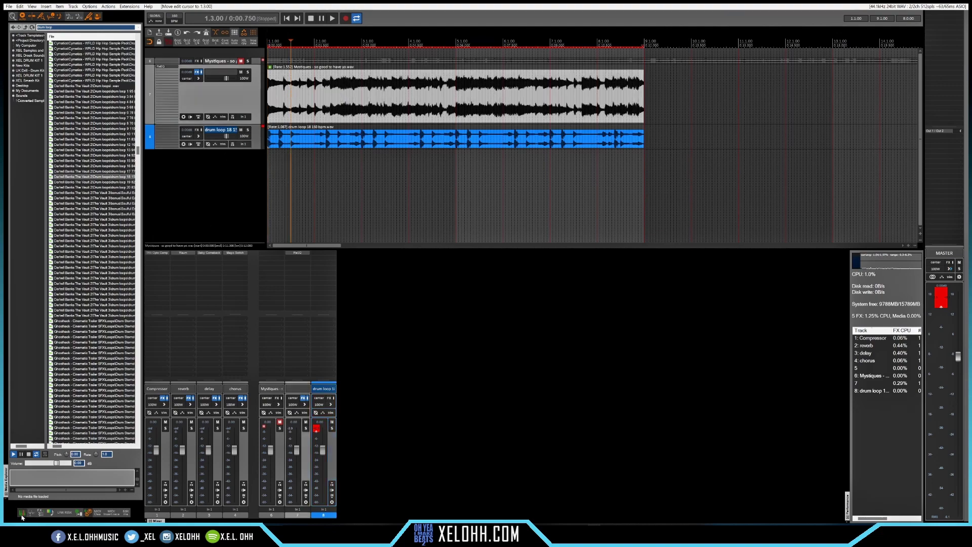
pyautogui.click(64, 511)
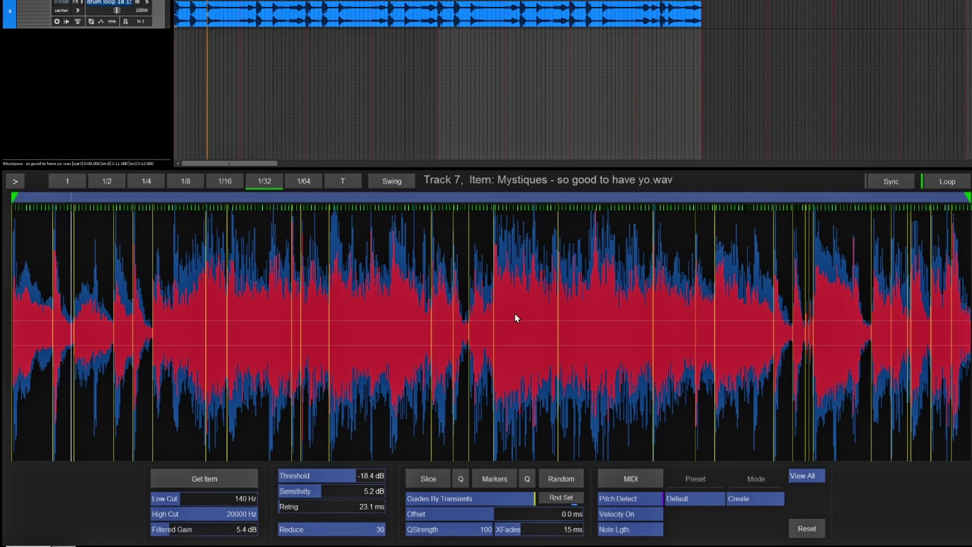
# - Switch the slice guides to Guides By Grid and set the grid division to 1
pyautogui.click(457, 499)
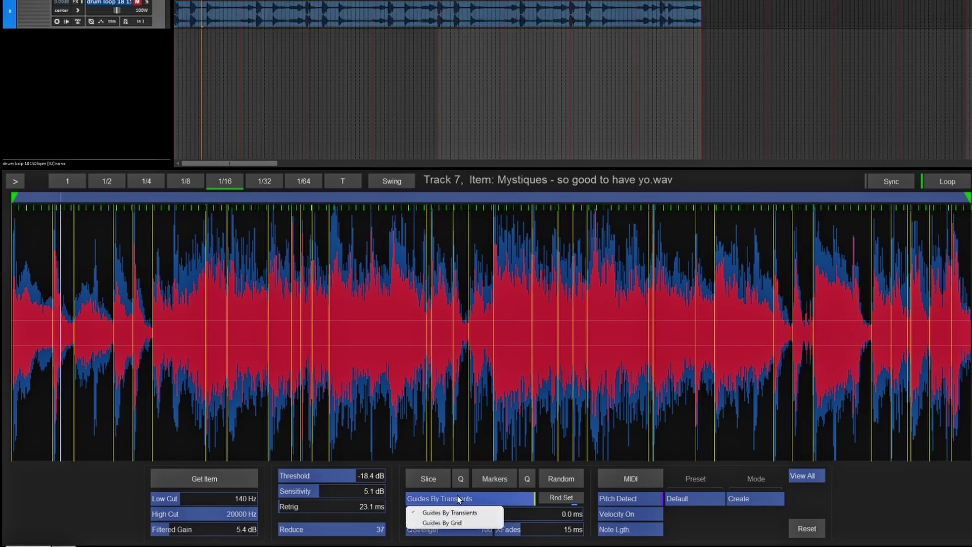
pyautogui.click(456, 525)
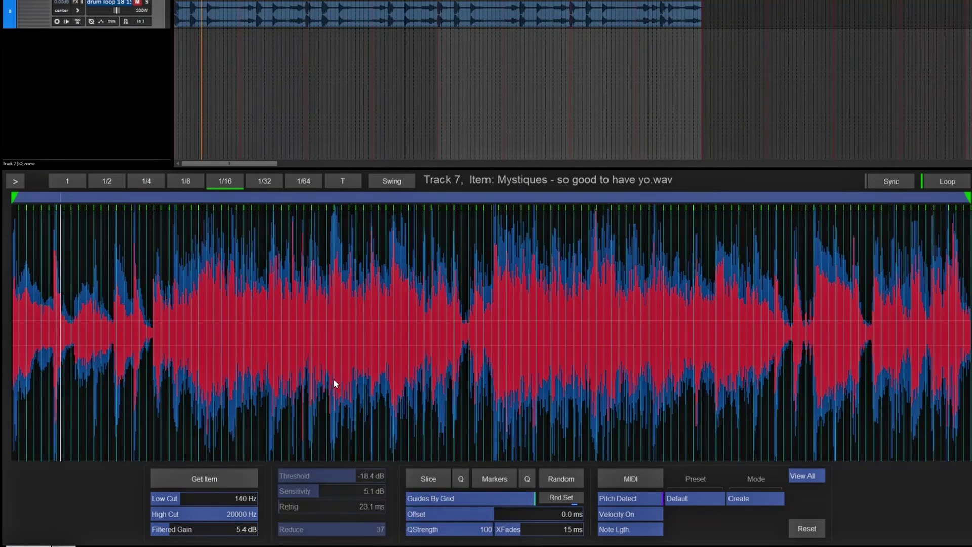
pyautogui.click(103, 183)
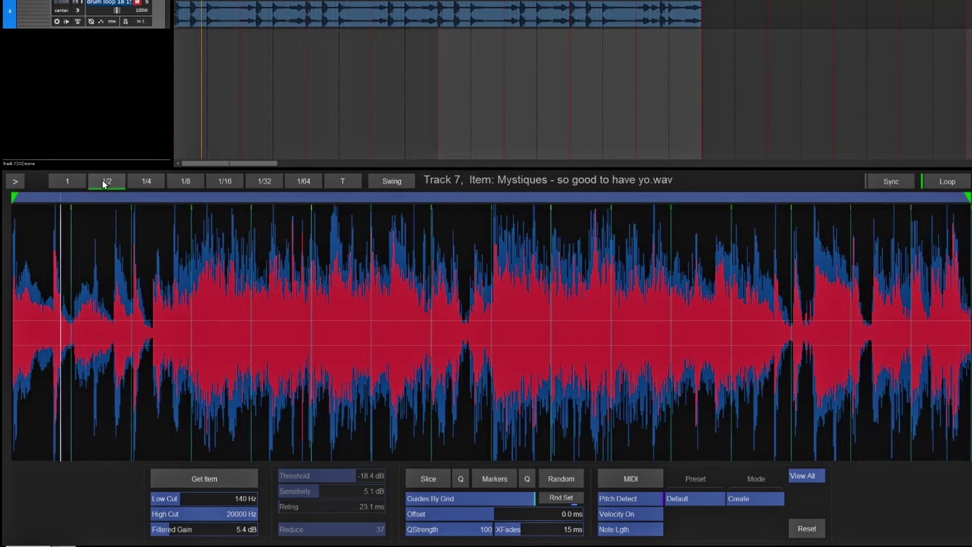
pyautogui.click(67, 183)
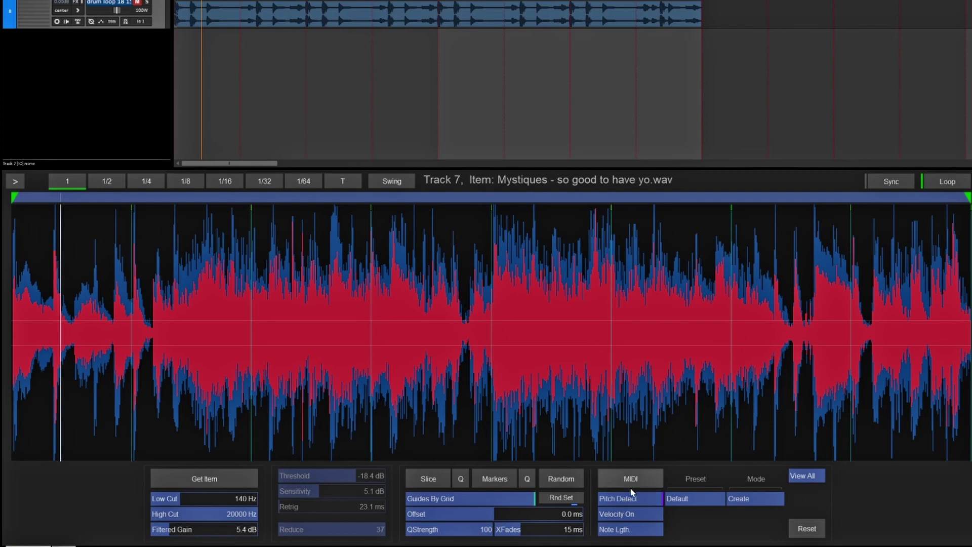
# - Set the slicer's MIDI mode to Sampler and export the slices to a sampler track
pyautogui.click(630, 501)
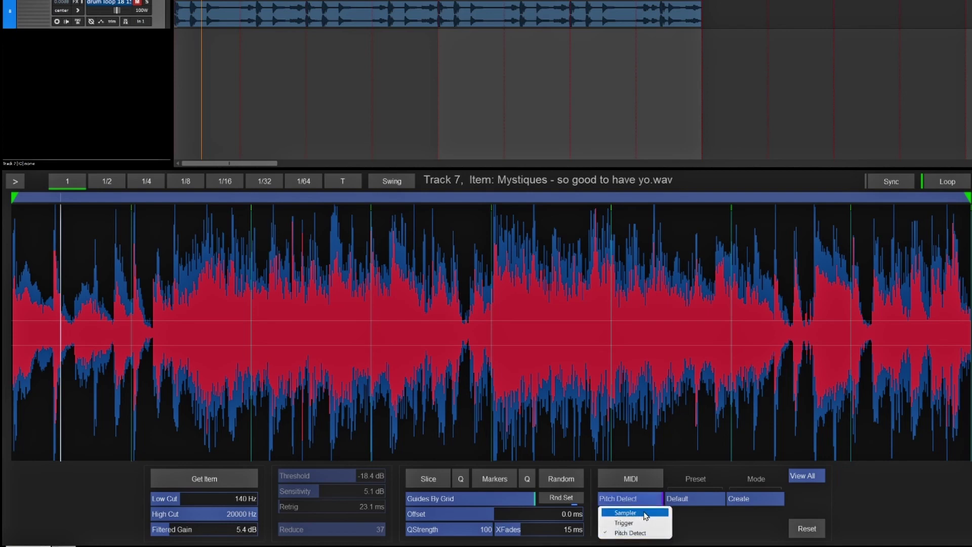
pyautogui.click(645, 513)
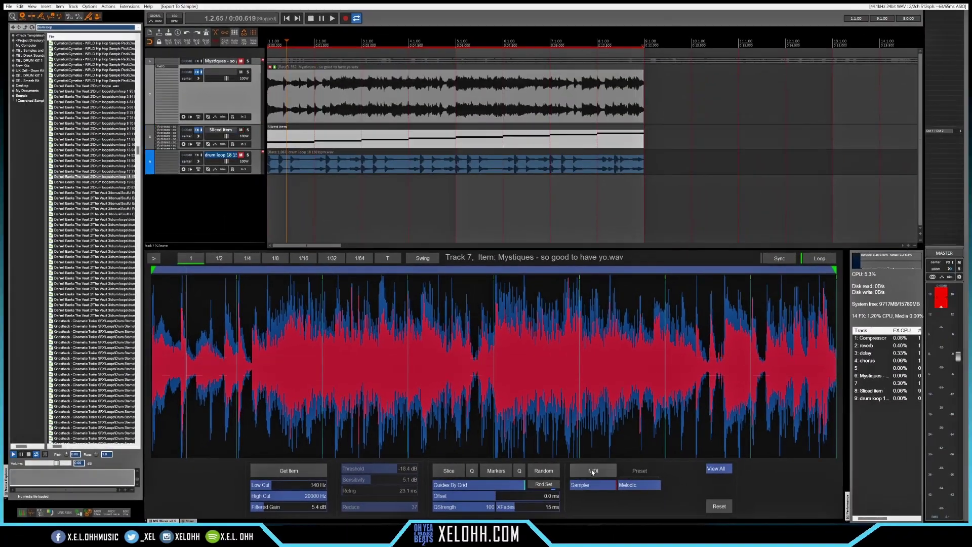
pyautogui.click(632, 479)
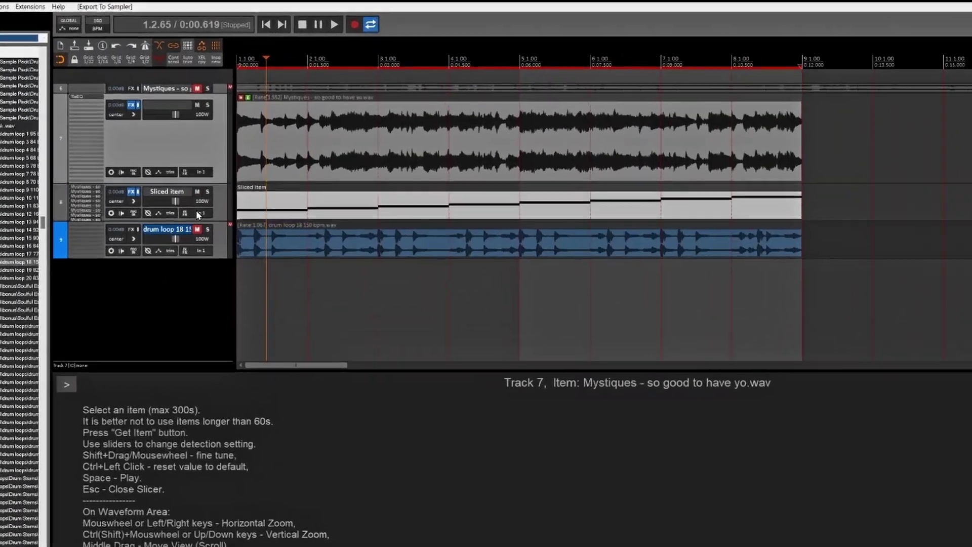
# - Set the Sliced item track's MIDI input to all channels of KOMPLETE KONTROL - 1 and arm it for recording
pyautogui.click(244, 145)
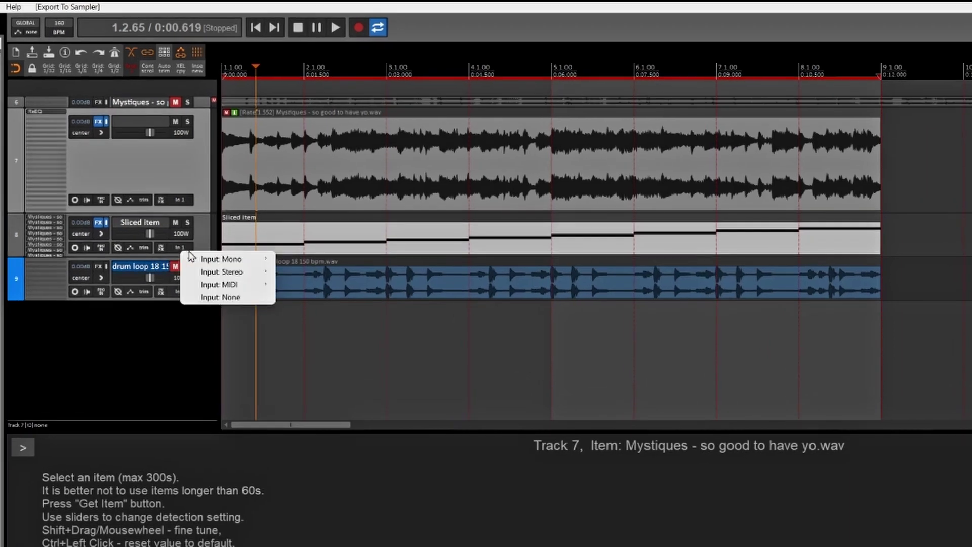
pyautogui.moveTo(248, 284)
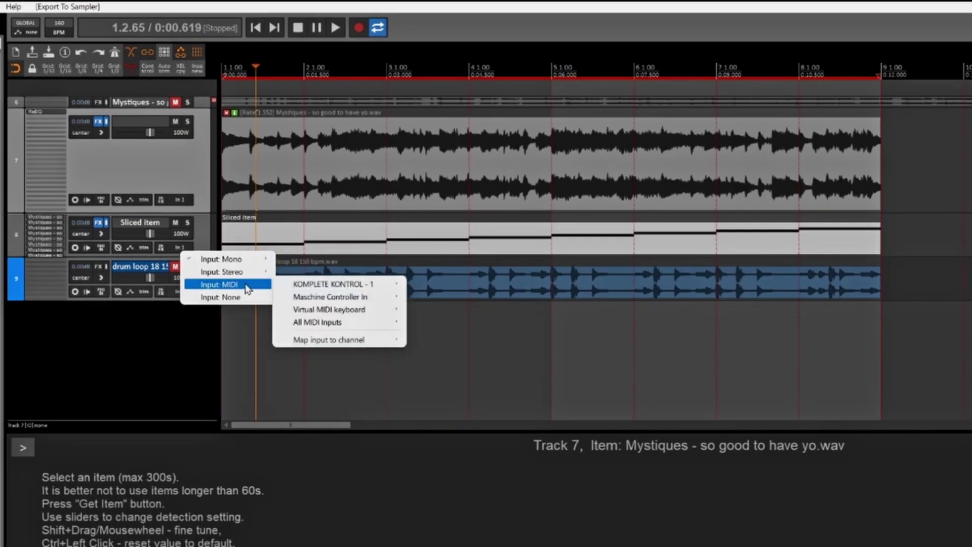
pyautogui.moveTo(318, 288)
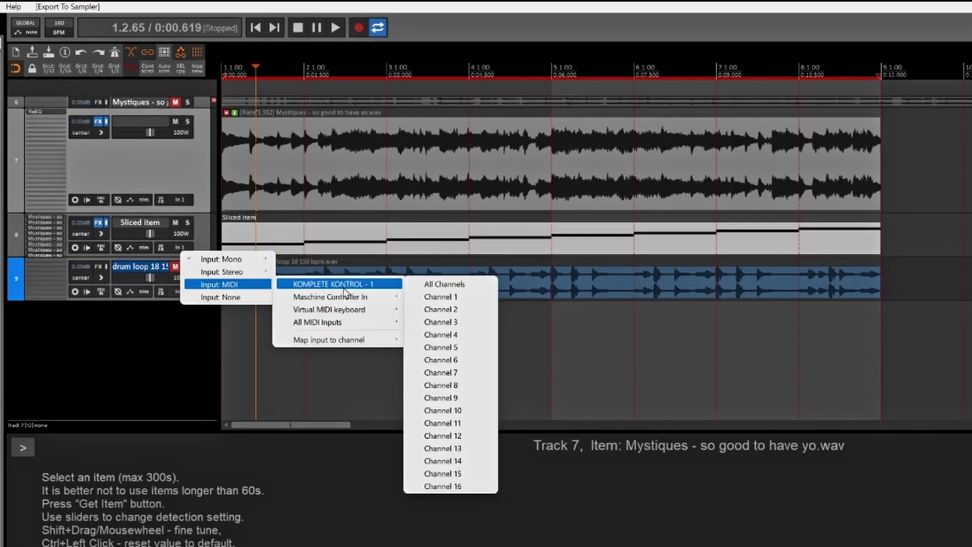
pyautogui.click(440, 289)
pyautogui.click(74, 247)
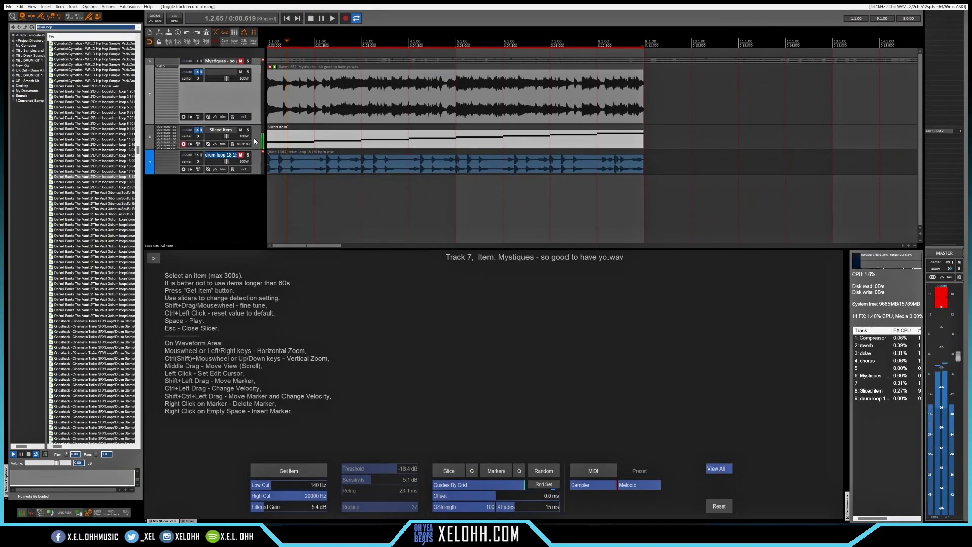
# - Open the sliced item in the MIDI editor and examine how Slice 1 to Slice 8 are mapped to the keys
pyautogui.doubleClick(309, 134)
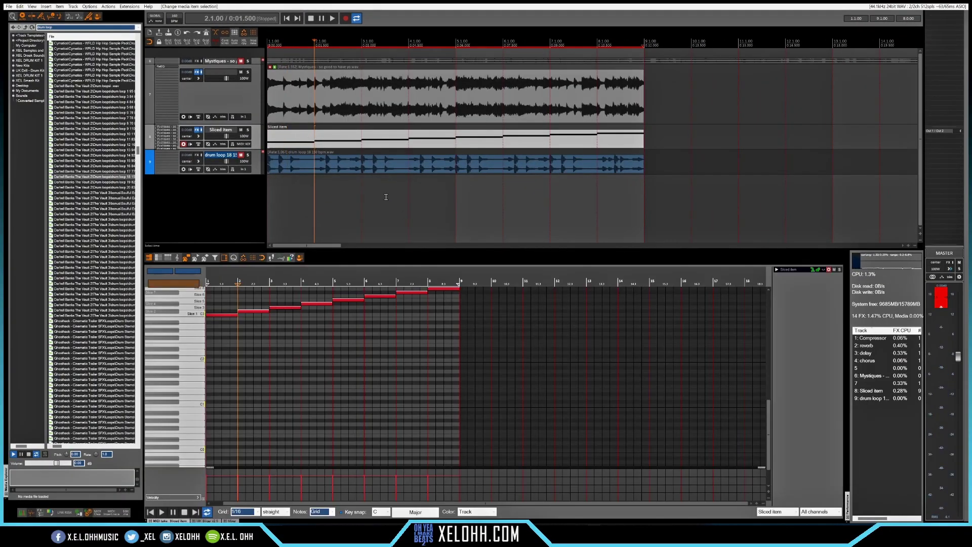
pyautogui.scroll(5, 189, 366)
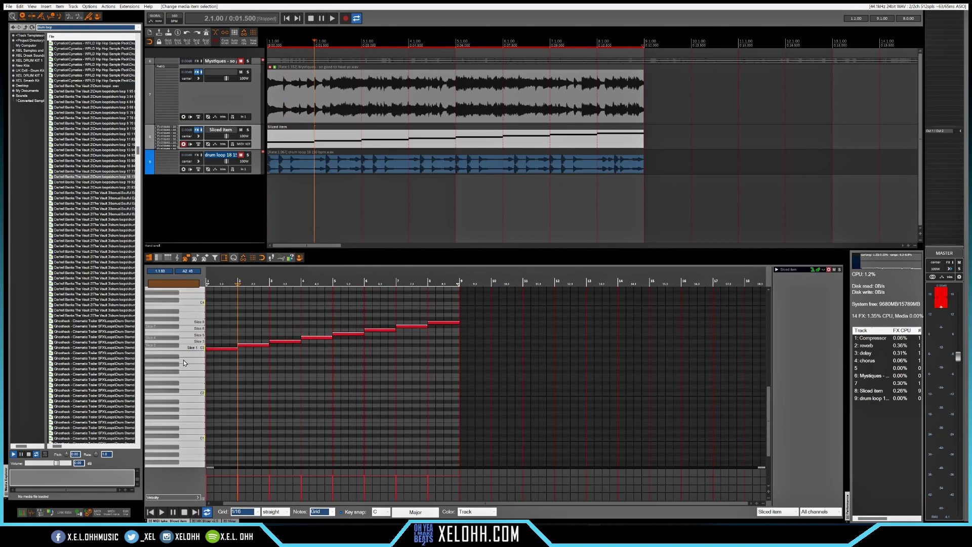
pyautogui.scroll(2, 181, 358)
pyautogui.scroll(6, 180, 354)
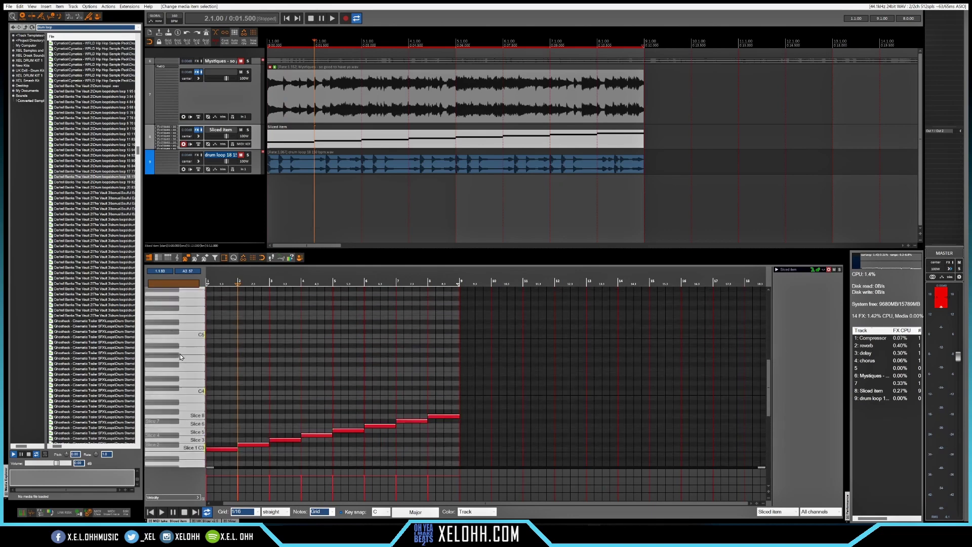
pyautogui.scroll(-5, 180, 354)
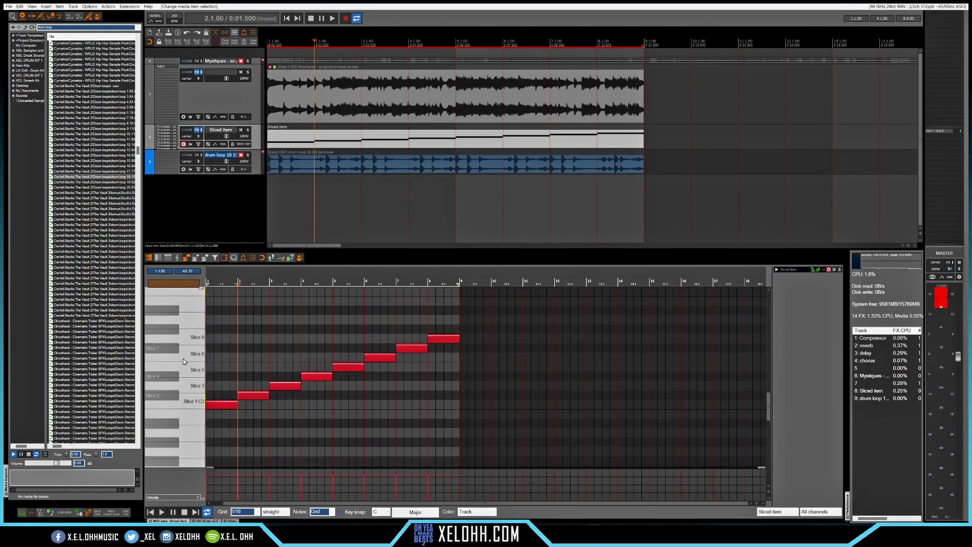
pyautogui.scroll(3, 329, 357)
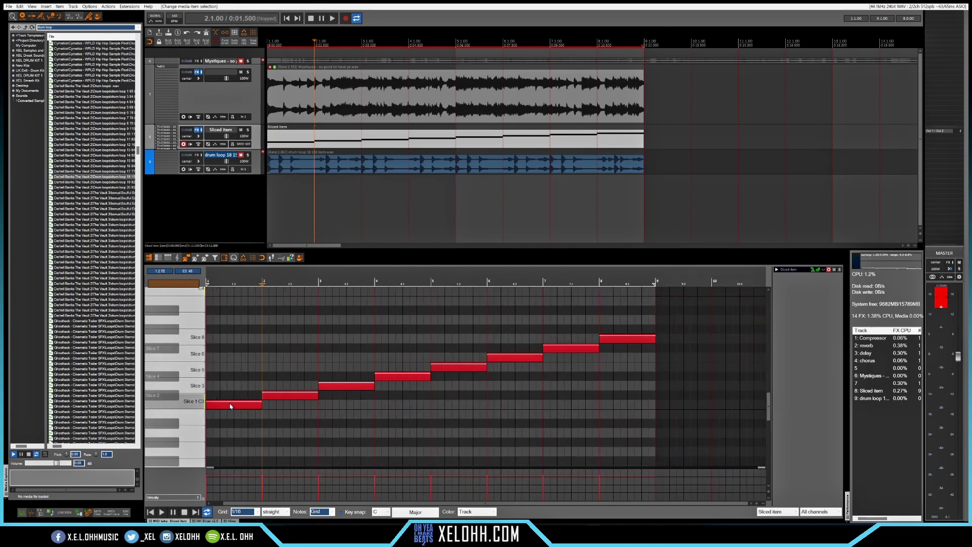
# - Try another slice order by moving the first bar's note to Slice 5 and halving the Slice 2 note, and play it back
pyautogui.moveTo(248, 404); pyautogui.dragTo(248, 367)
pyautogui.press('space')
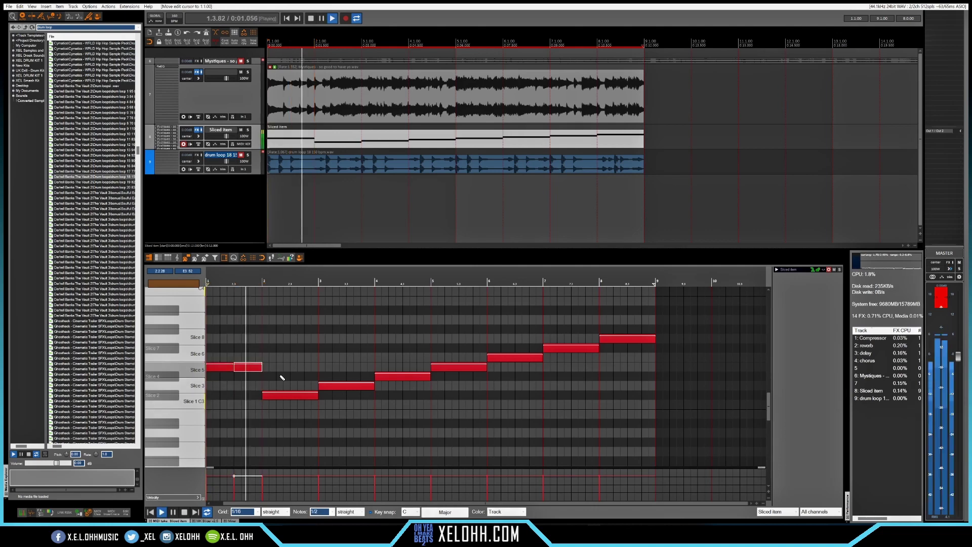
pyautogui.moveTo(317, 395); pyautogui.dragTo(290, 395)
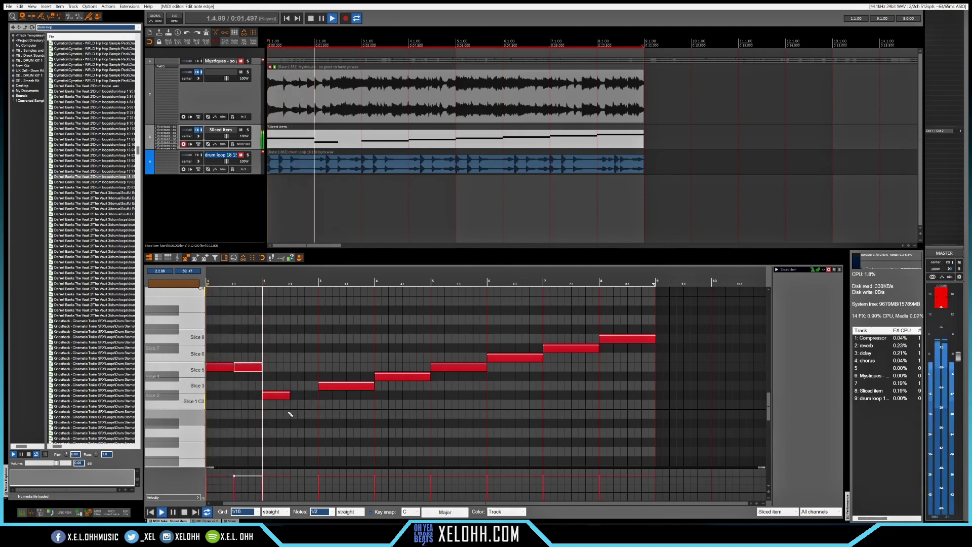
pyautogui.press('space')
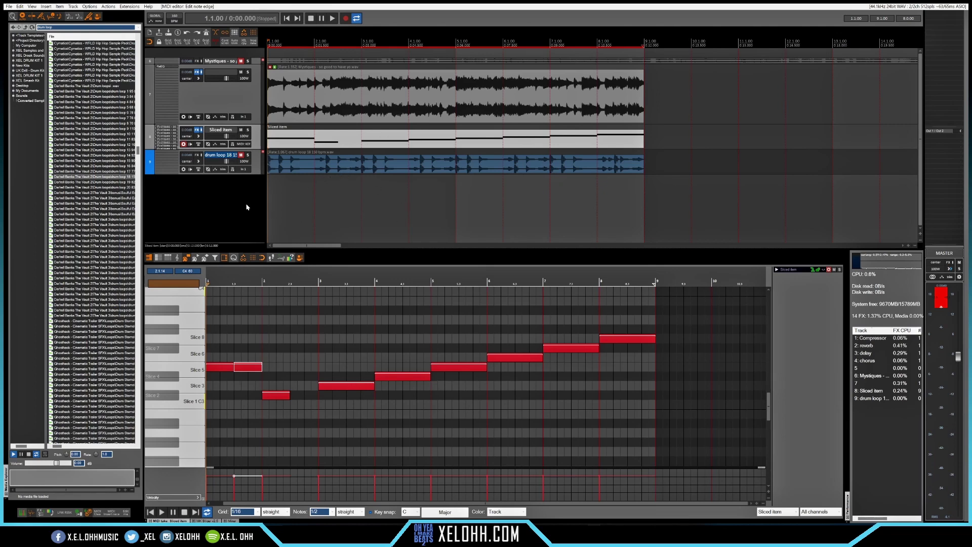
# - Delete all notes from the sliced item and unmute the drum loop track
pyautogui.moveTo(660, 406); pyautogui.dragTo(216, 314)
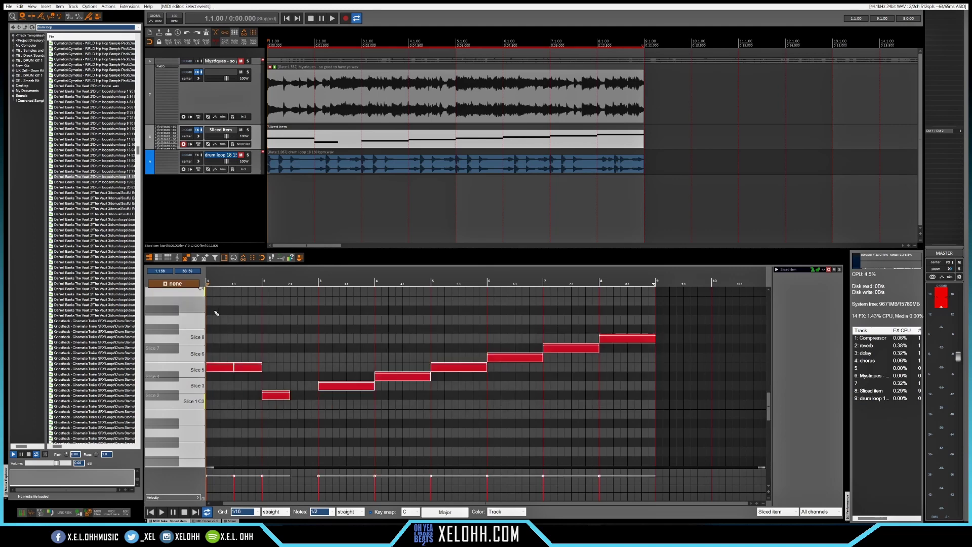
pyautogui.press('Delete')
pyautogui.press('F5')
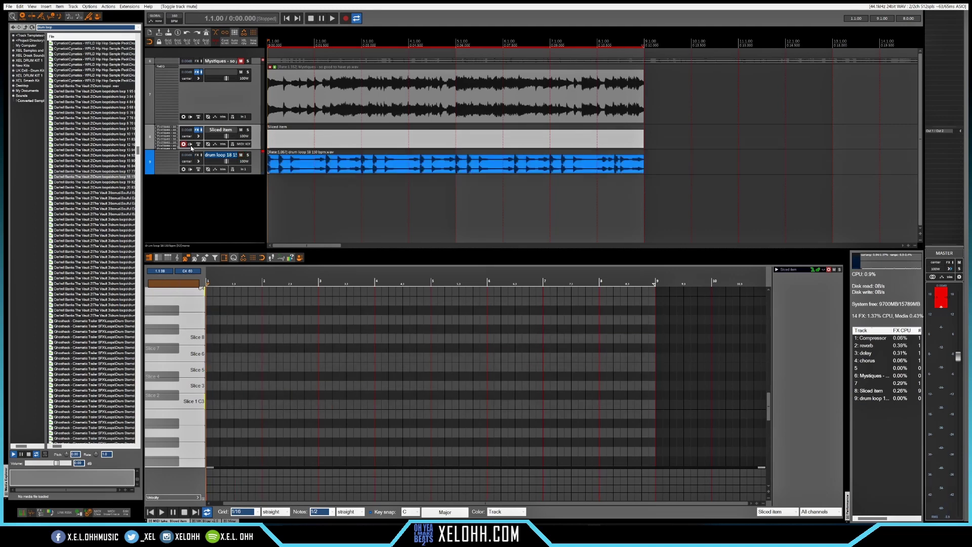
# - Open the first slice's ReaSamplOmatic5000 sampler and move the sample's end point slightly later in the waveform
pyautogui.click(165, 129)
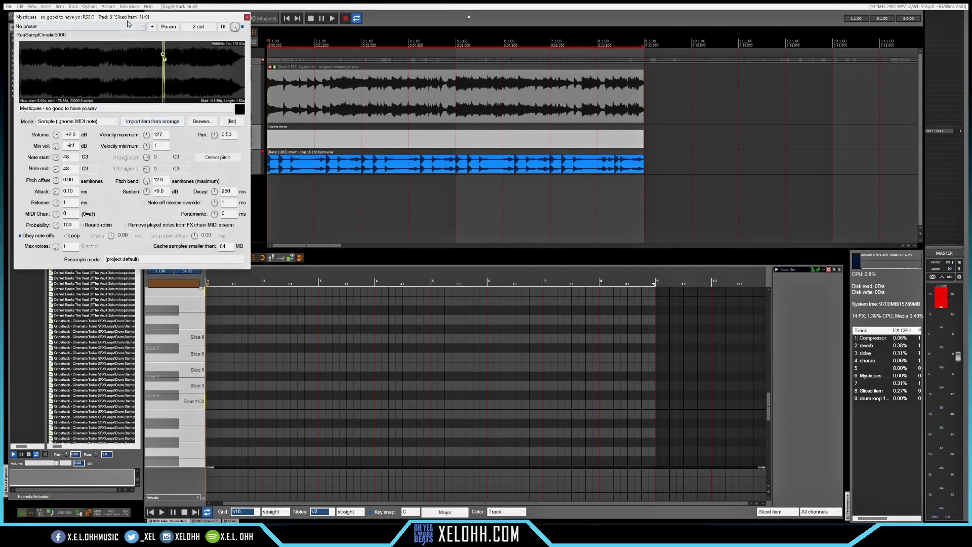
pyautogui.moveTo(128, 19); pyautogui.dragTo(469, 125)
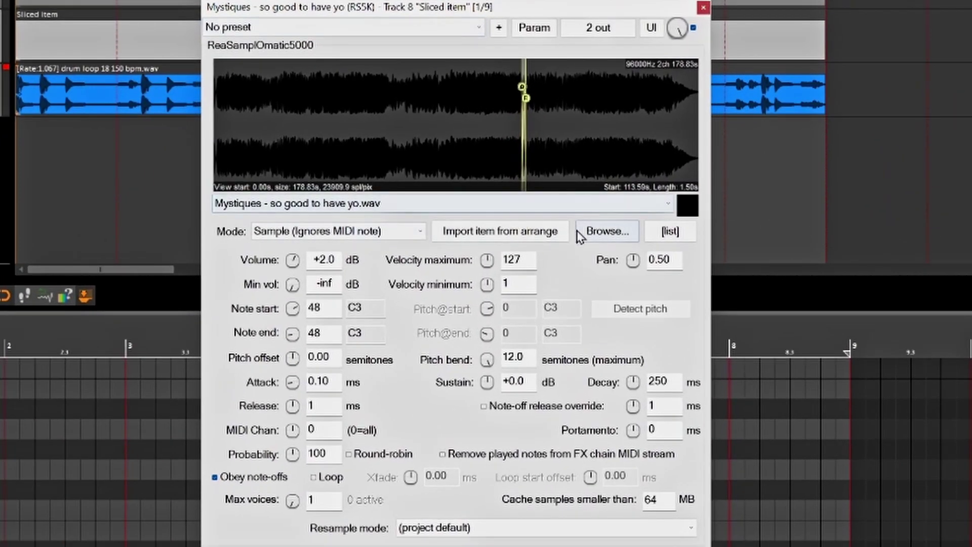
pyautogui.scroll(8, 557, 172)
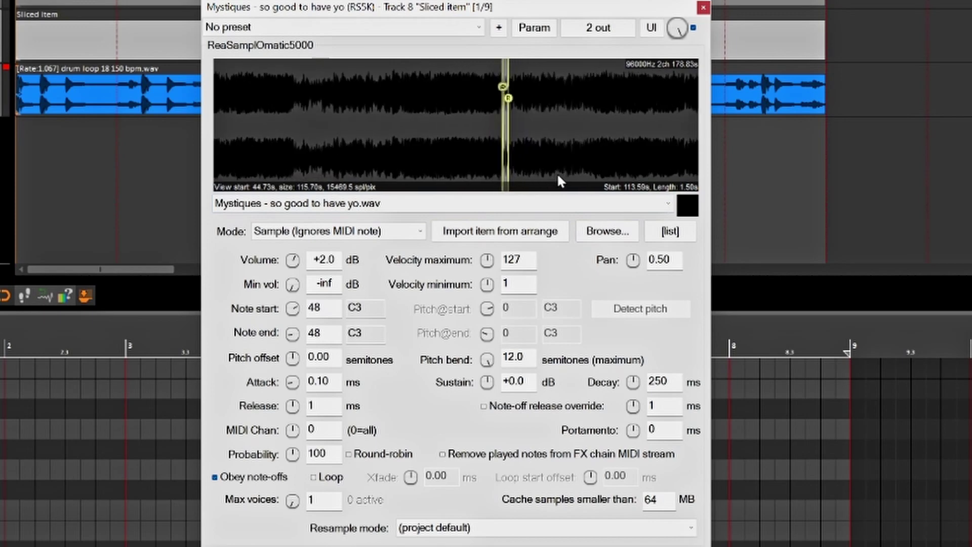
pyautogui.scroll(5, 223, 126)
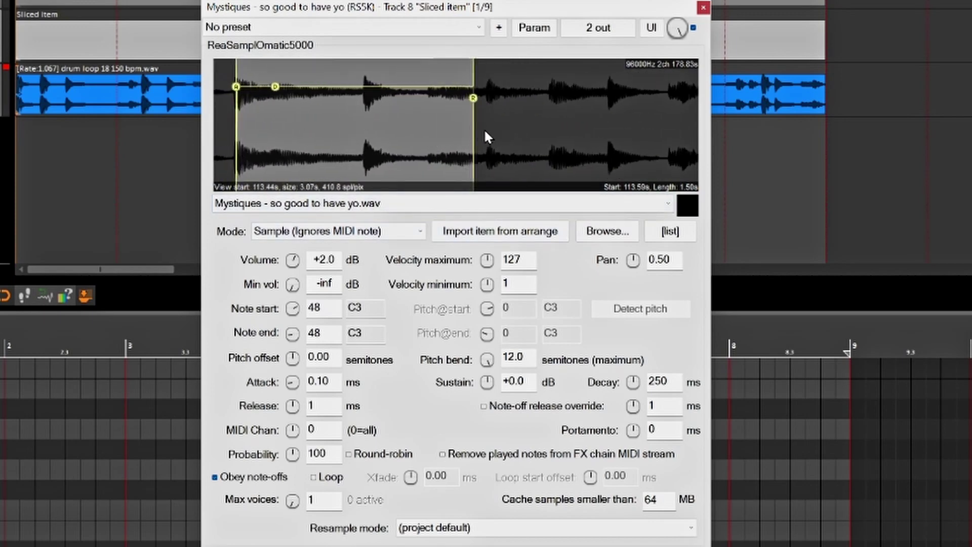
pyautogui.moveTo(472, 129); pyautogui.dragTo(485, 131)
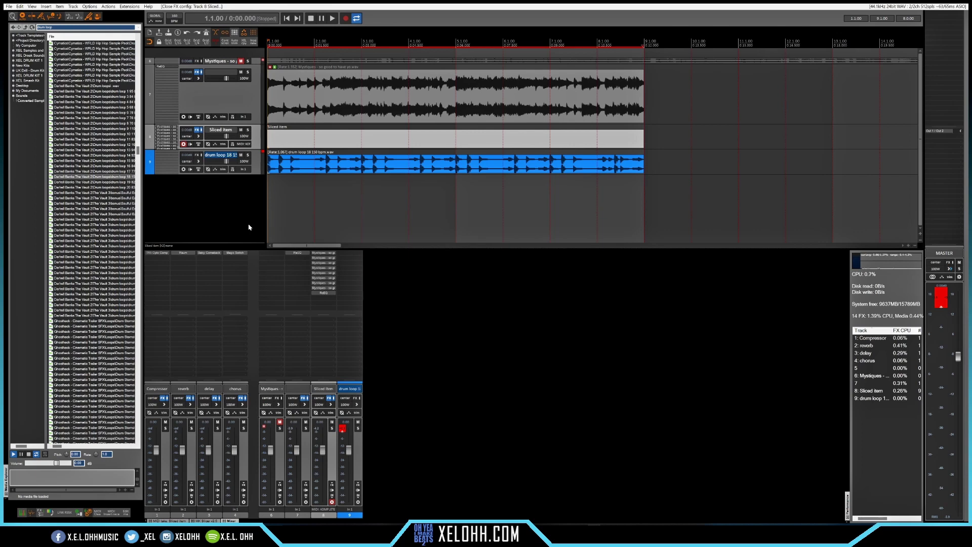
# - Record a new pattern using slices 1, 4 and 5 into the sliced item over the drum loop
pyautogui.hotkey('ctrl', 'r')
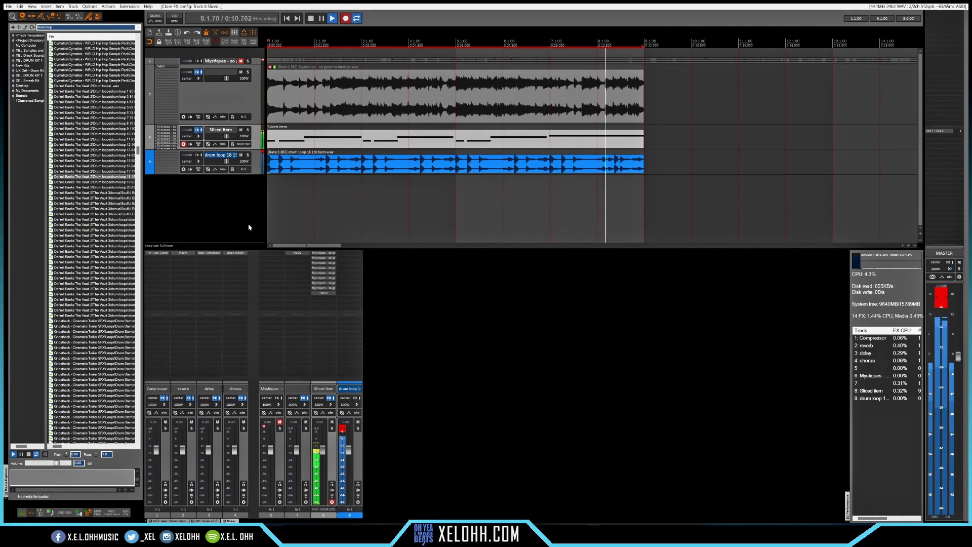
pyautogui.press('space')
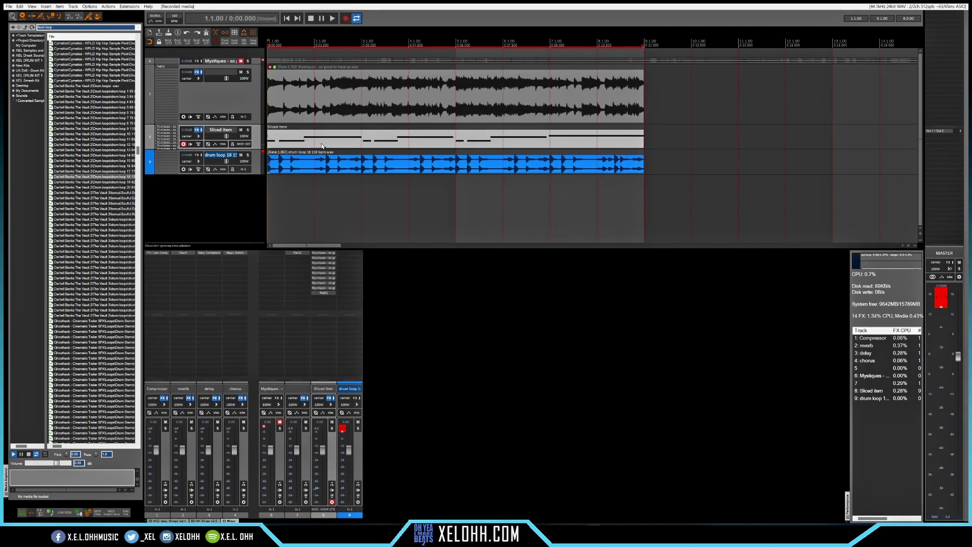
# - Quantize all the recorded notes and close the gaps between them, checking the pattern in playback
pyautogui.doubleClick(322, 146)
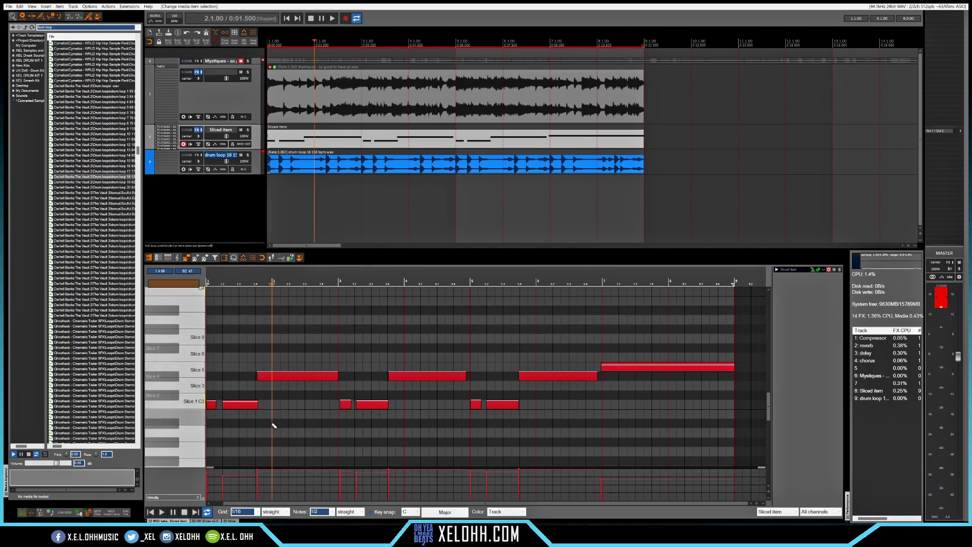
pyautogui.moveTo(702, 425); pyautogui.dragTo(201, 325)
pyautogui.press('q')
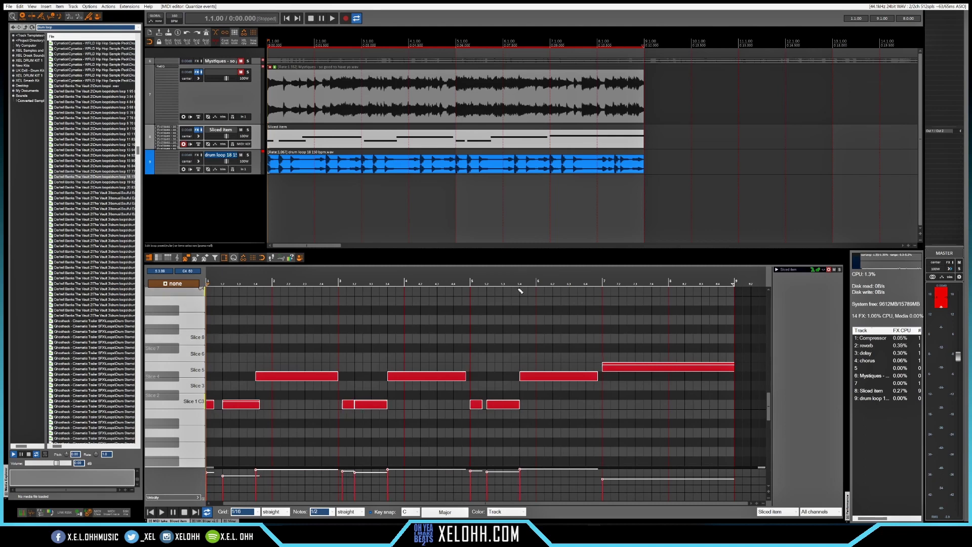
pyautogui.hotkey('ctrl', 'z')
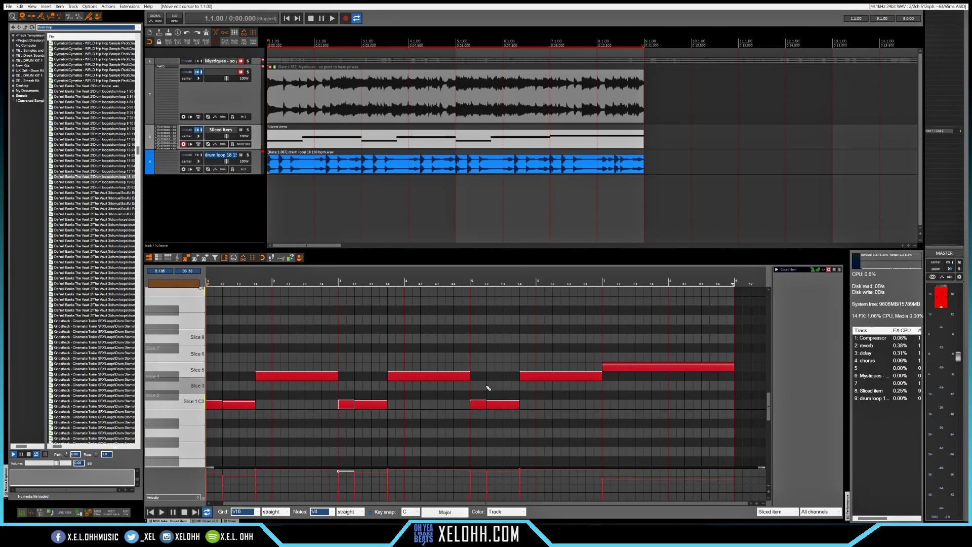
pyautogui.press('space')
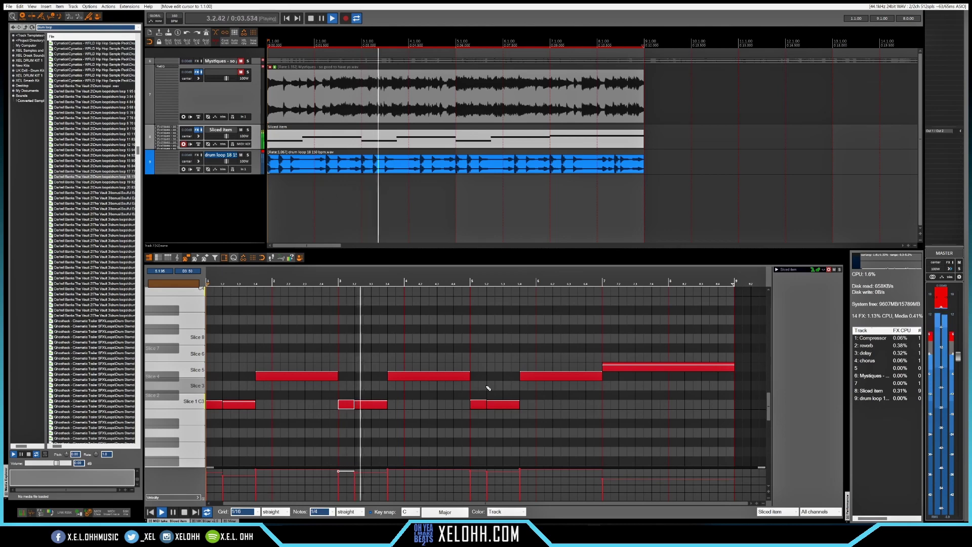
pyautogui.press('space')
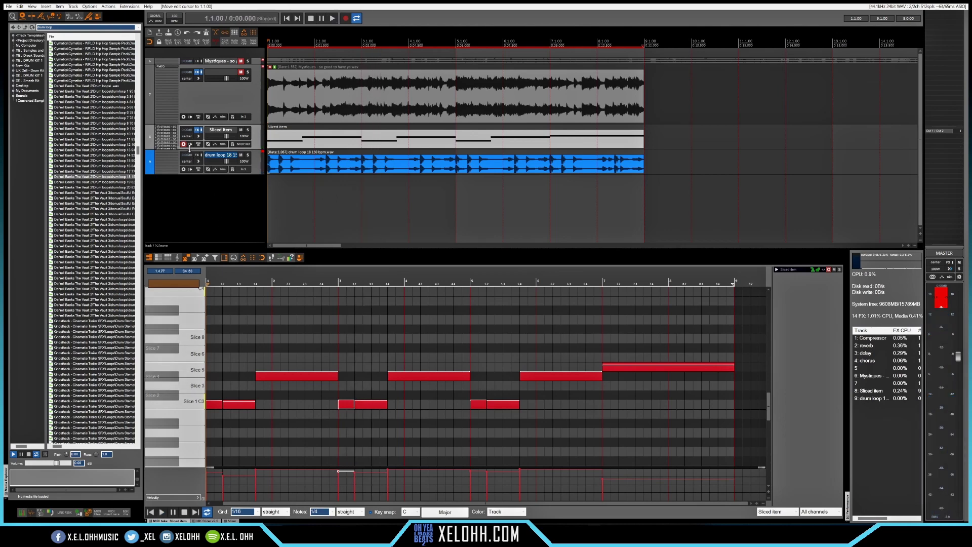
# - Render the Sliced item track to a stereo stem track, muting the original
pyautogui.rightClick(254, 136)
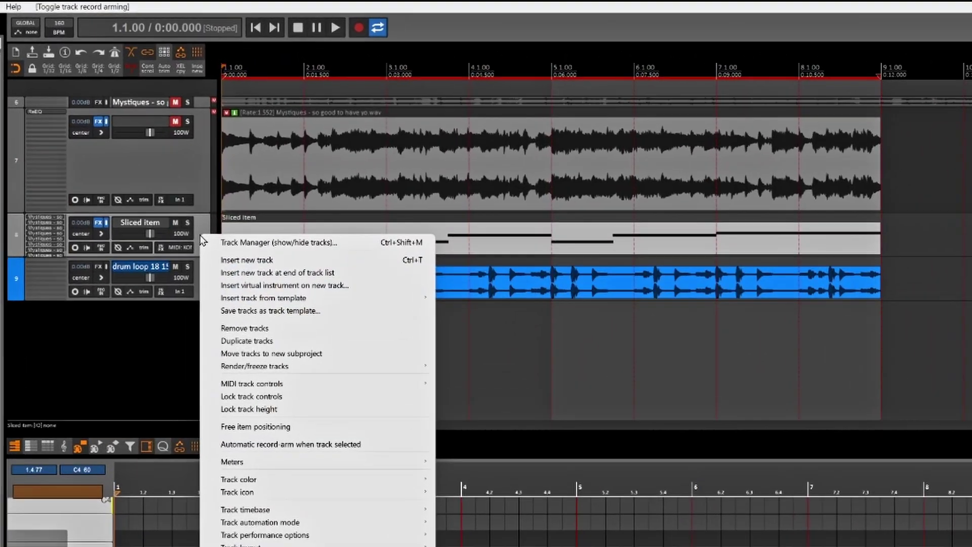
pyautogui.moveTo(387, 365)
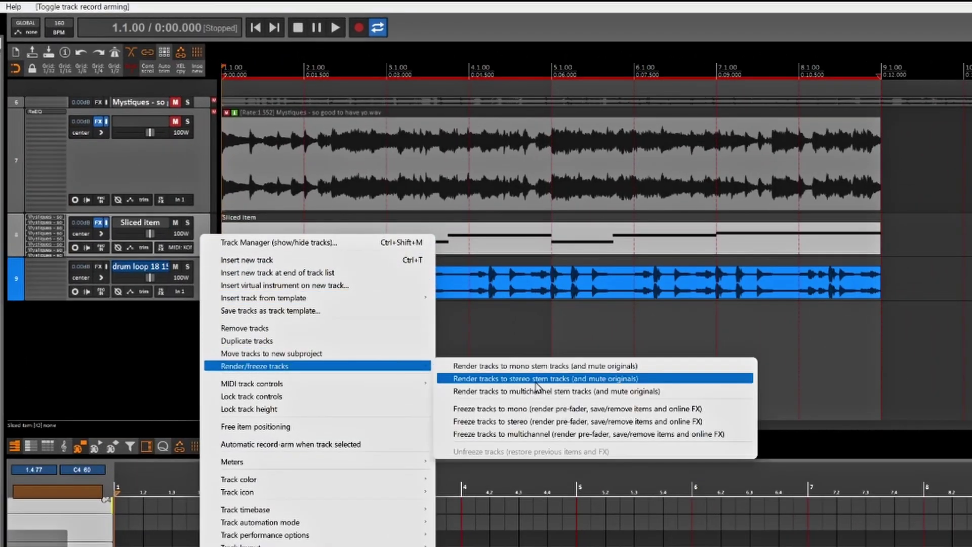
pyautogui.click(602, 379)
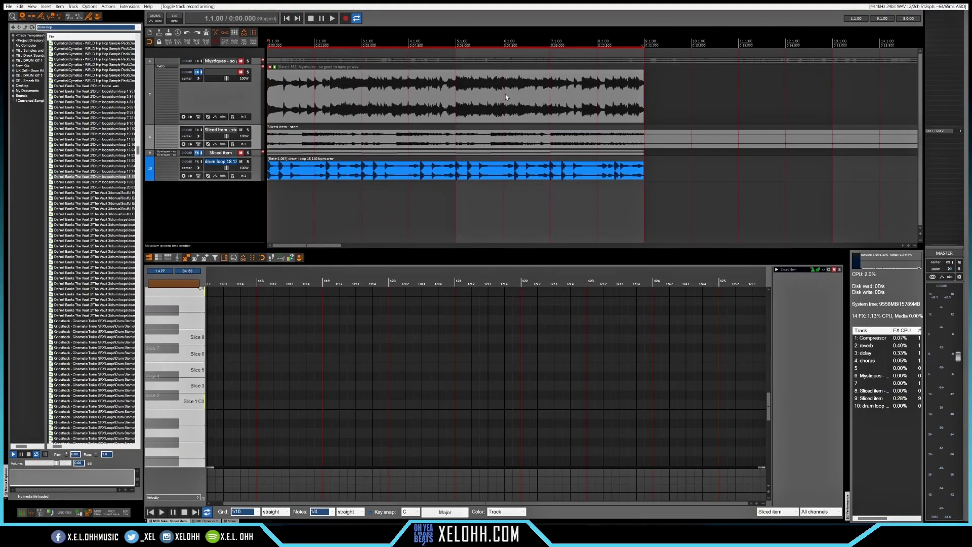
# - Trim the rendered stem at bar 9 by removing the excess beyond it, and return the edit cursor to the project start
pyautogui.click(643, 41)
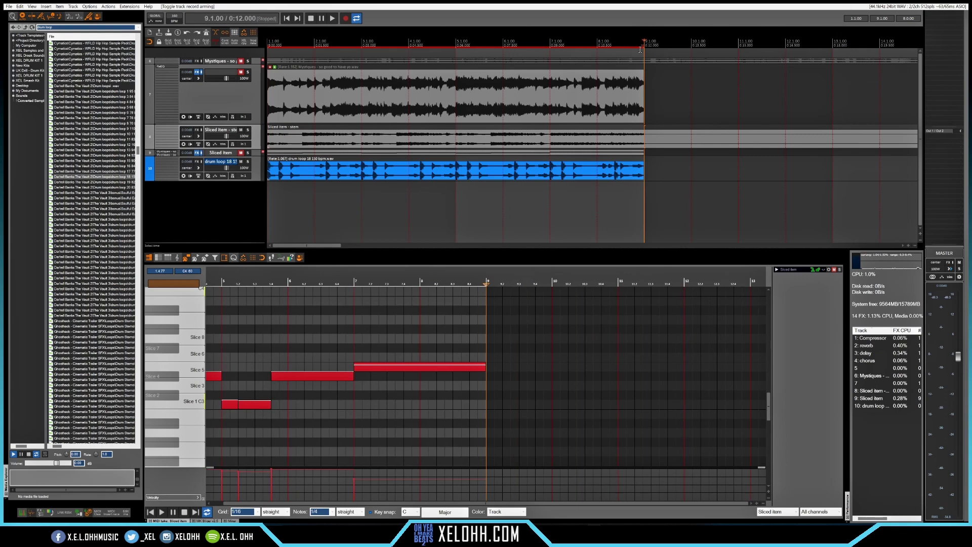
pyautogui.click(678, 133)
pyautogui.press('Delete')
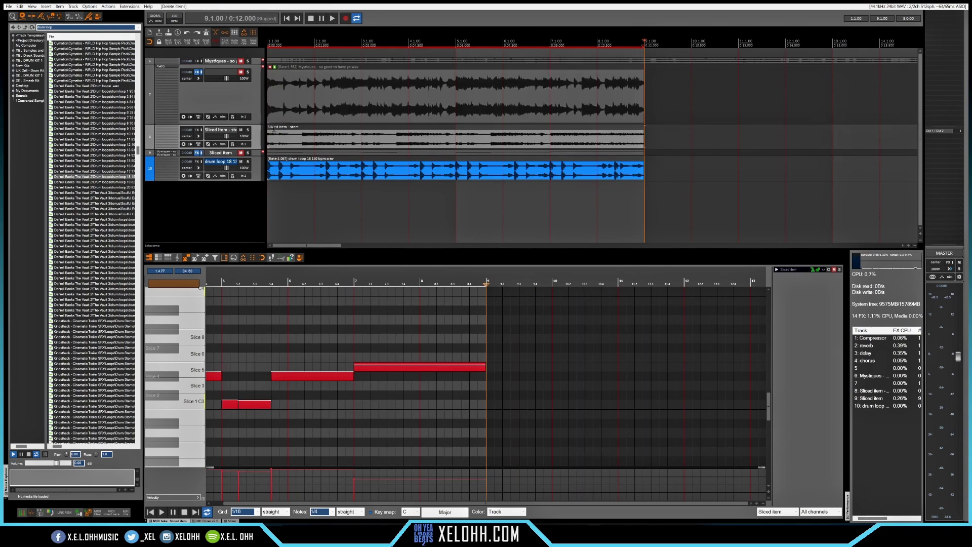
pyautogui.press('Home')
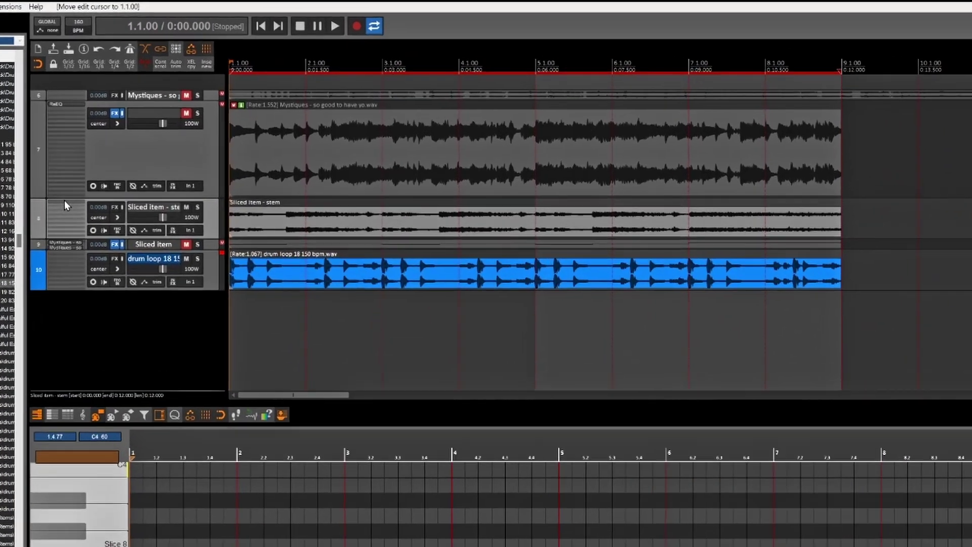
# - Try to add the Cymatics Origin effect from the XEL Quick FX 1 group to the rendered stem track
pyautogui.rightClick(64, 201)
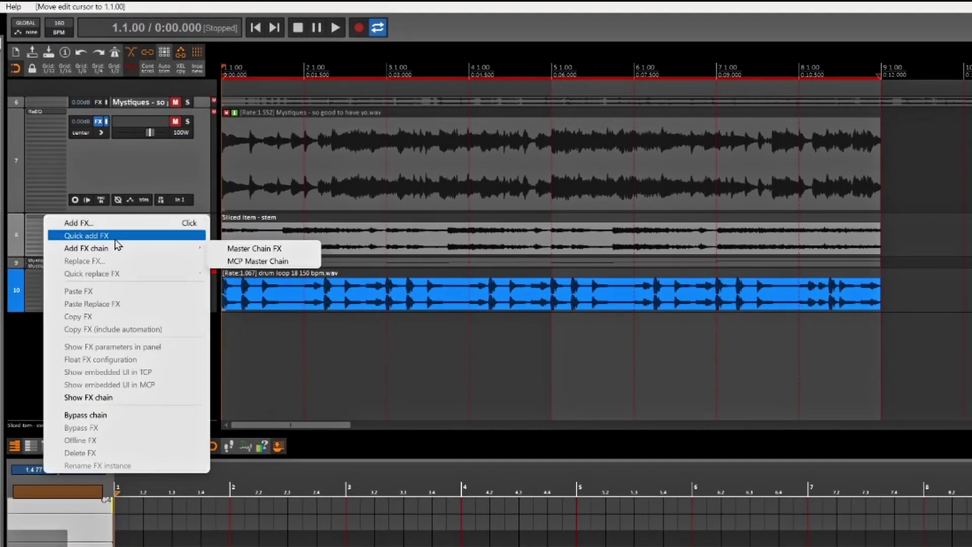
pyautogui.moveTo(103, 219)
pyautogui.moveTo(277, 314)
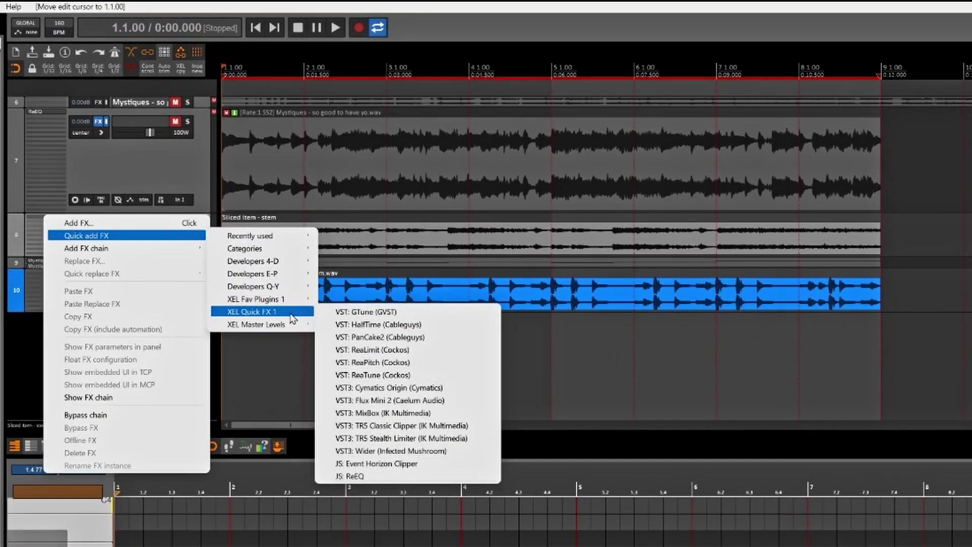
pyautogui.click(436, 392)
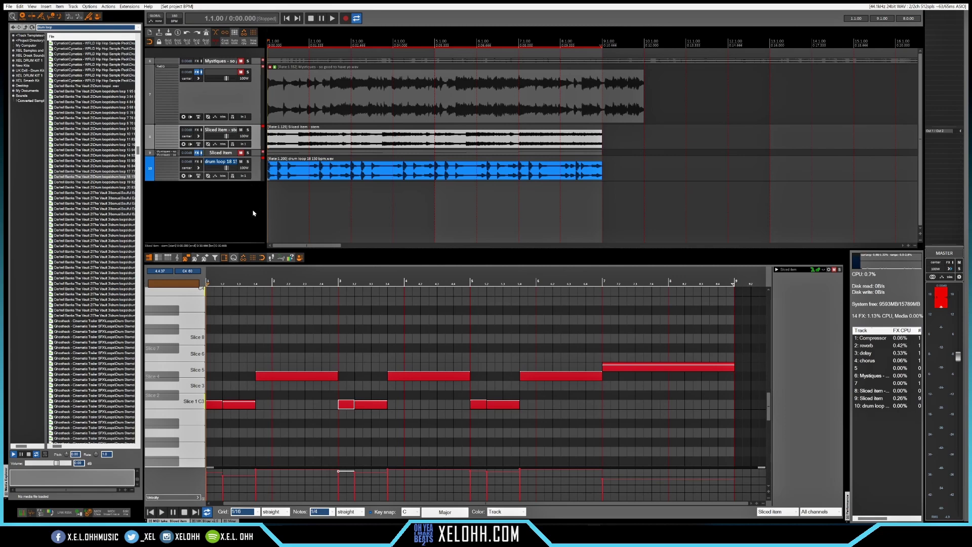
# - Add a MODO BASS track, play a bass line over the looping stem and drums, and insert it as retroactively recorded MIDI
pyautogui.press('space')
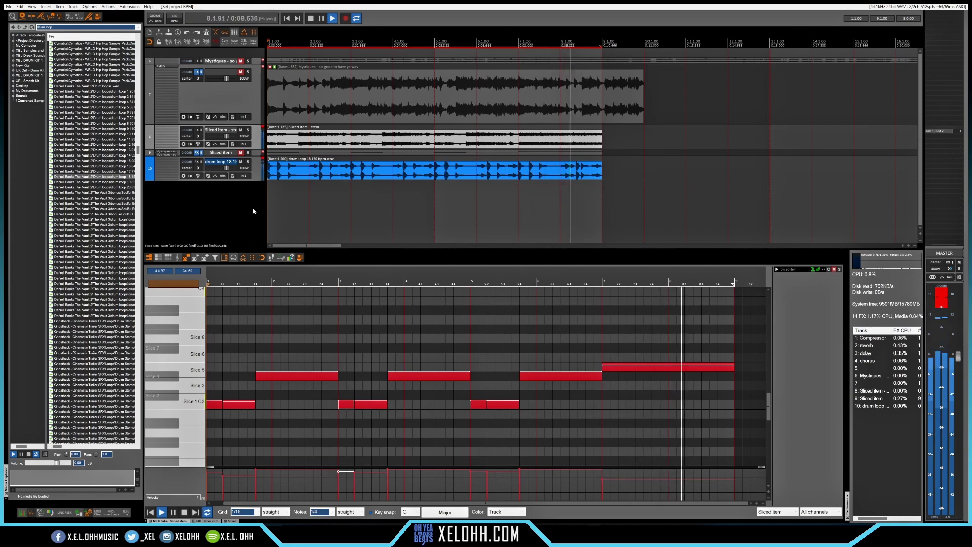
pyautogui.press('space')
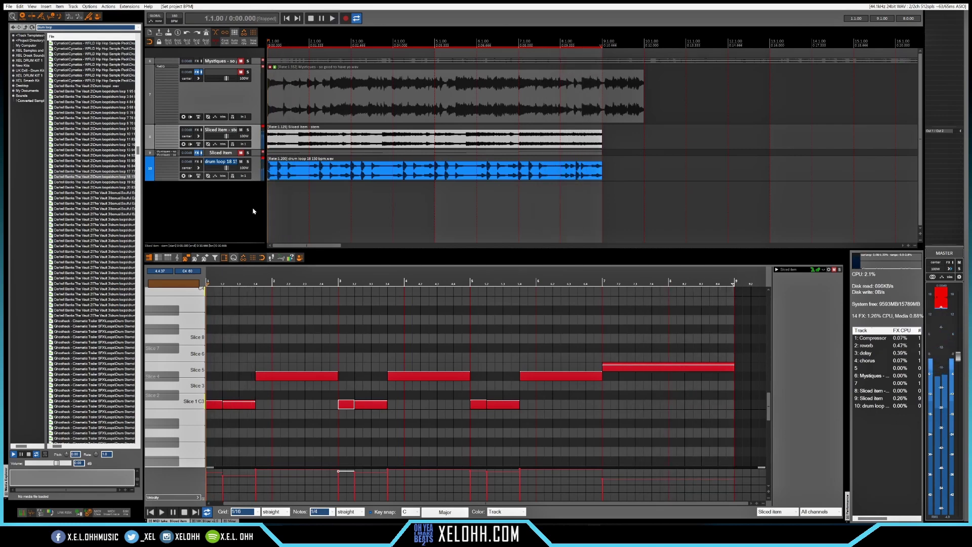
pyautogui.click(196, 195)
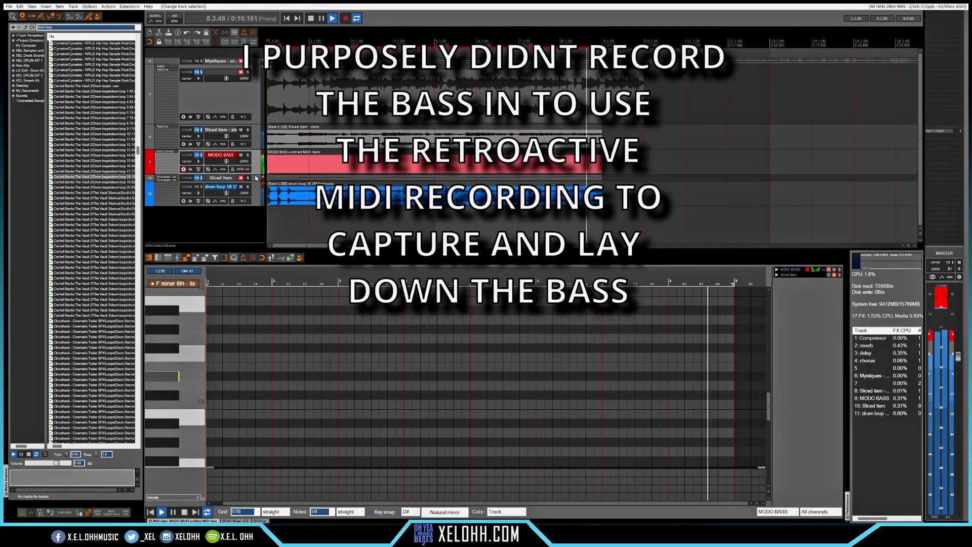
pyautogui.press('space')
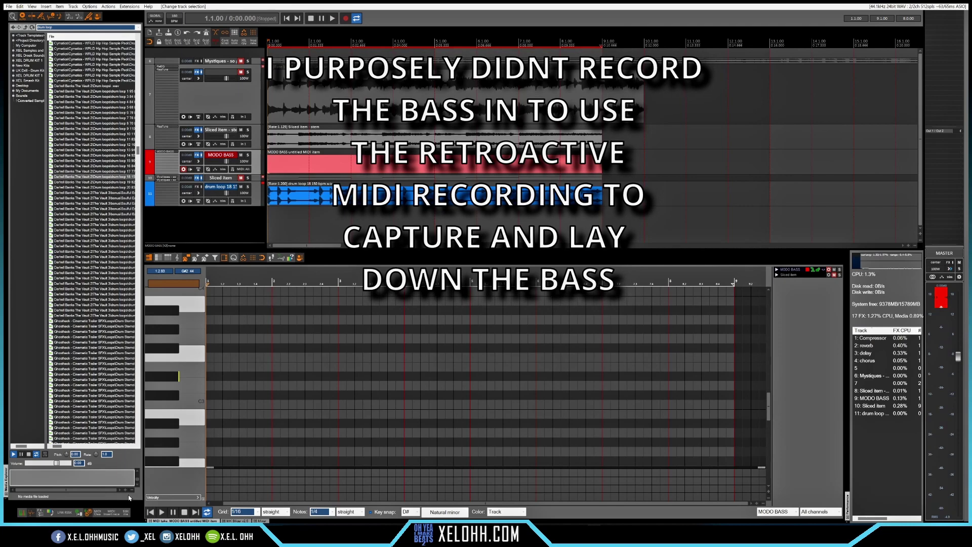
pyautogui.click(113, 512)
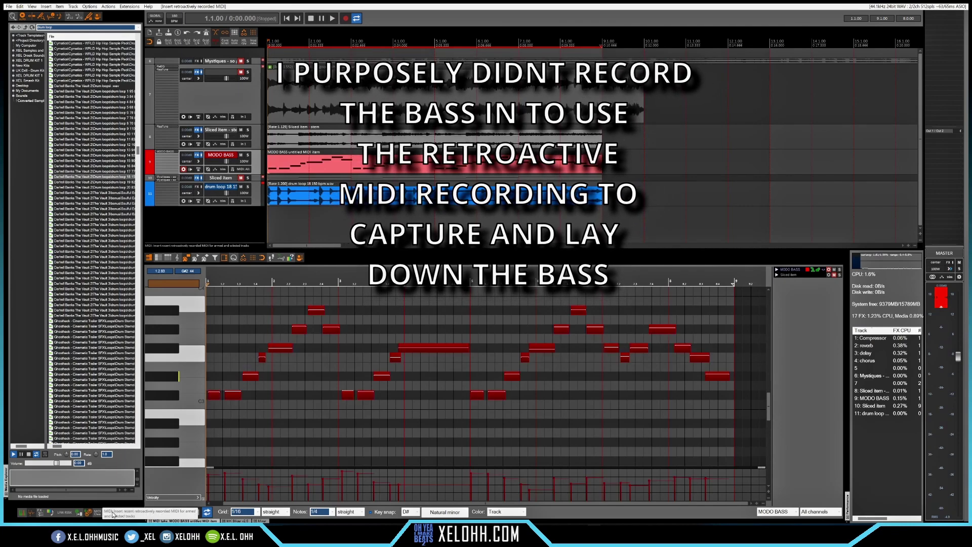
# - Set the grid to 1/8 and pull the early, off-grid bass notes into time with it
pyautogui.click(238, 408)
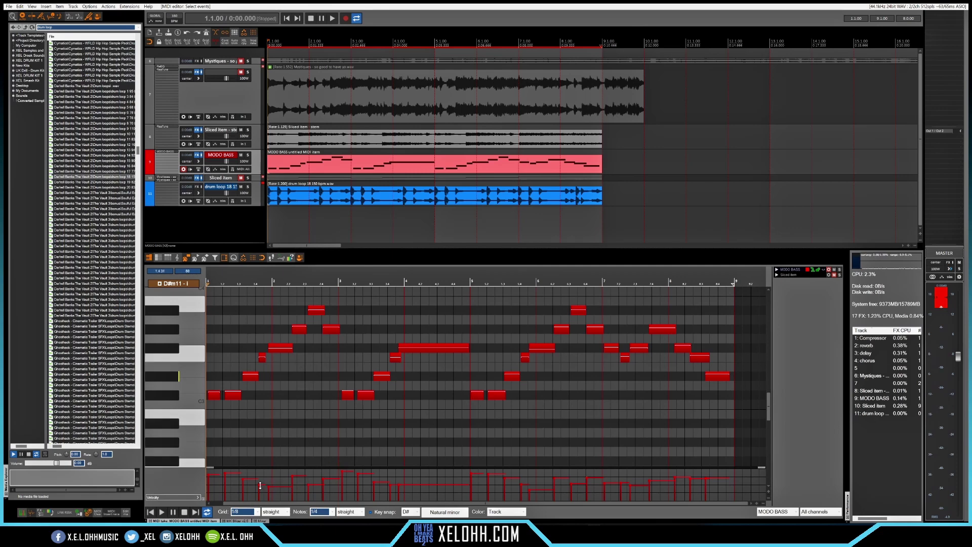
pyautogui.moveTo(214, 398); pyautogui.dragTo(212, 398)
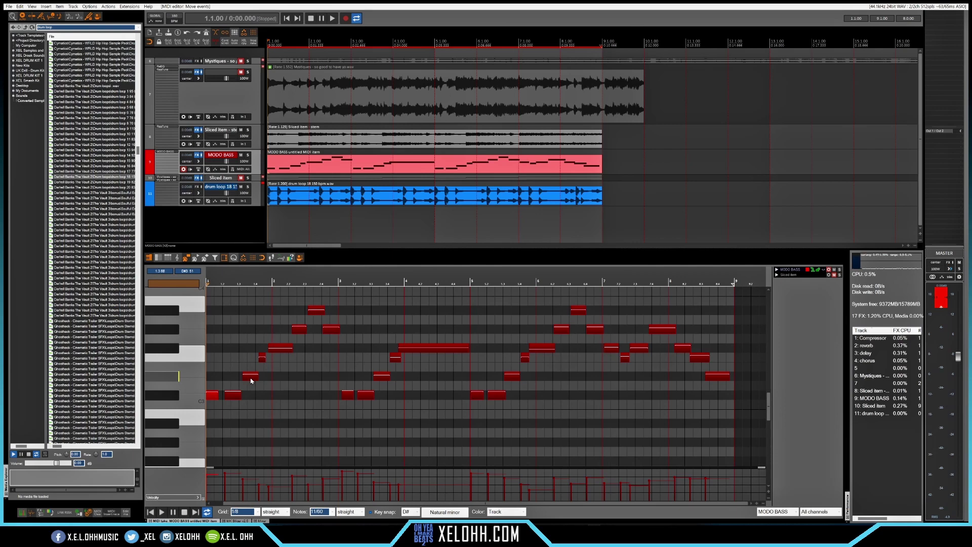
pyautogui.moveTo(250, 378); pyautogui.dragTo(247, 378)
pyautogui.click(525, 360)
pyautogui.moveTo(613, 347); pyautogui.dragTo(611, 348)
# - Shift the bass line's last four notes slightly earlier, end bar 8 with a low note at the opening pitch, and play the line back
pyautogui.moveTo(664, 329); pyautogui.dragTo(691, 361)
pyautogui.click(726, 395)
pyautogui.scroll(1, 187, 369)
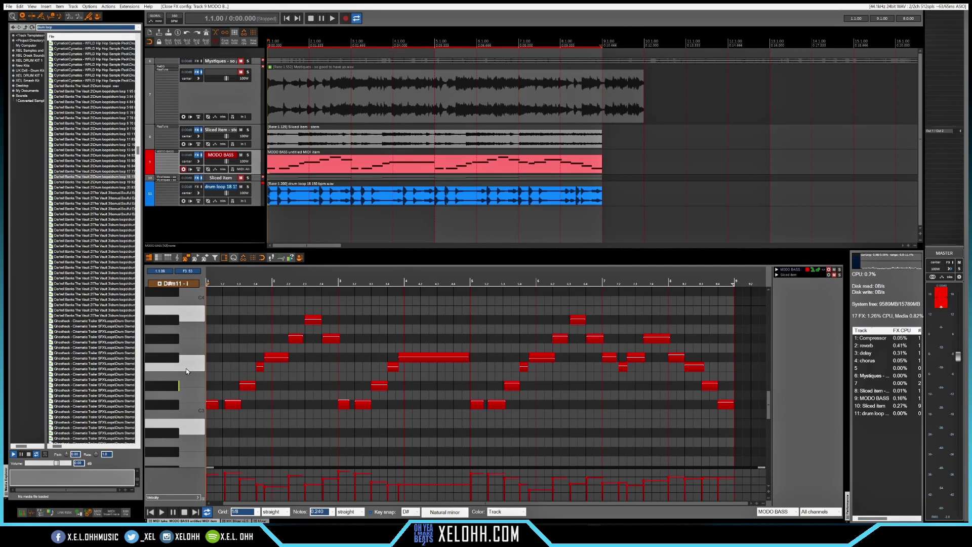
pyautogui.press('space')
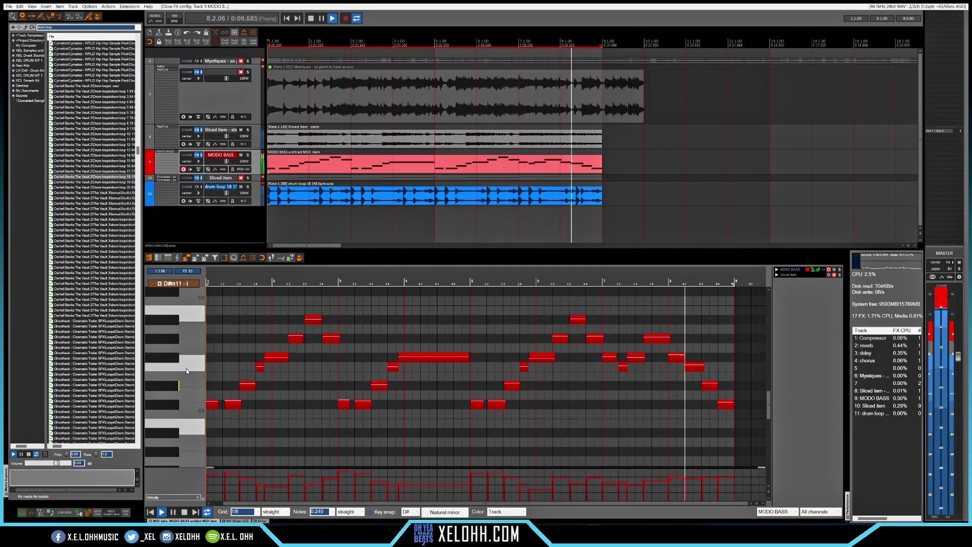
pyautogui.press('space')
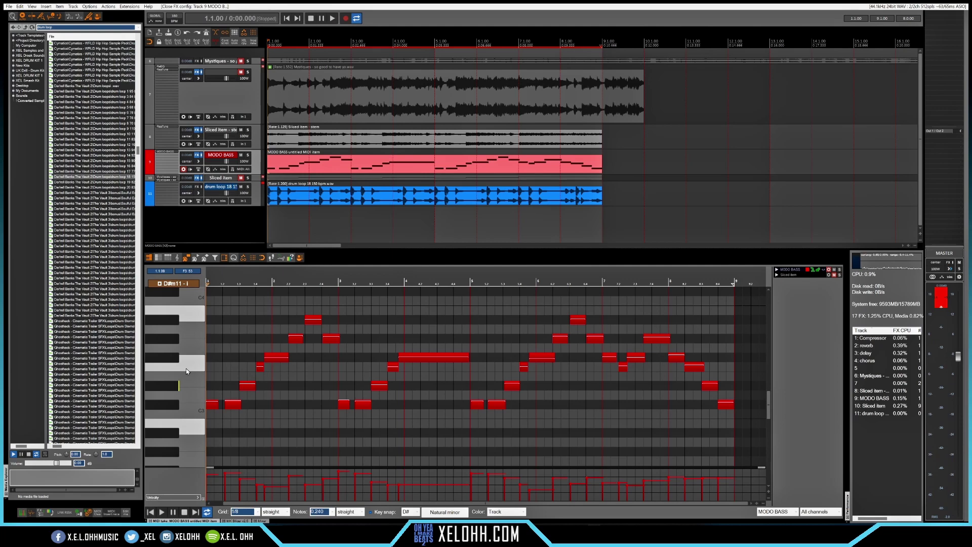
# - Disarm the bass track, record a lead part over the loop on a new VacuumPro track with the Far Away preset, and play it back
pyautogui.click(183, 170)
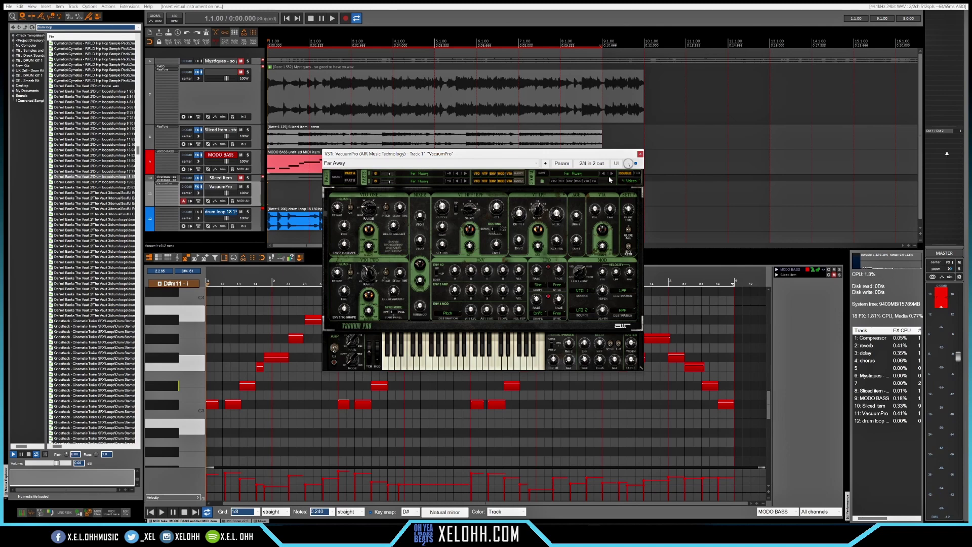
pyautogui.hotkey('ctrl', 'r')
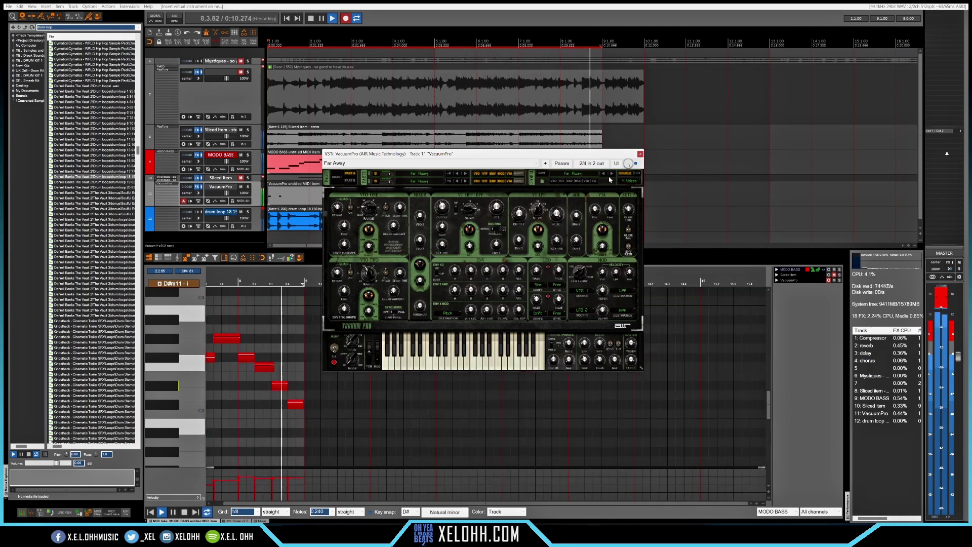
pyautogui.press('space')
pyautogui.click(640, 154)
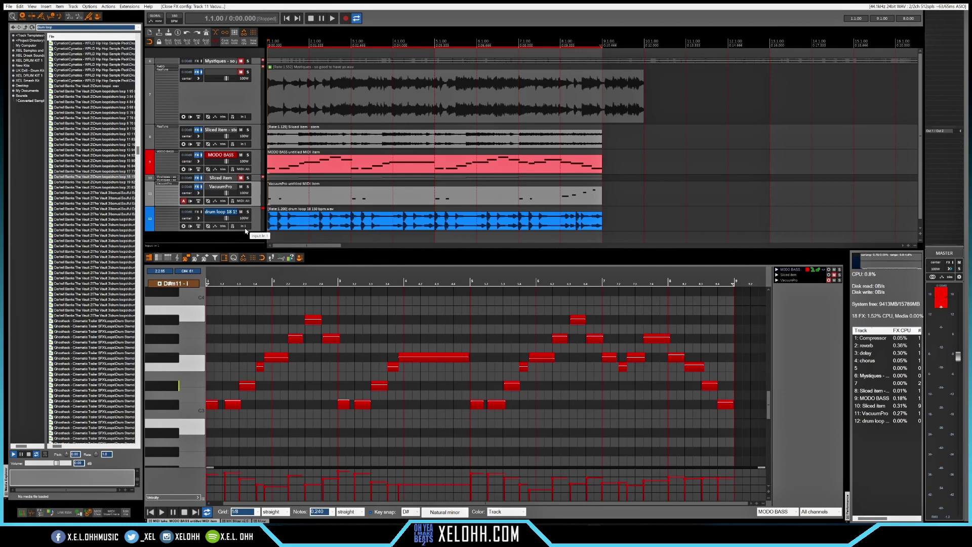
pyautogui.press('space')
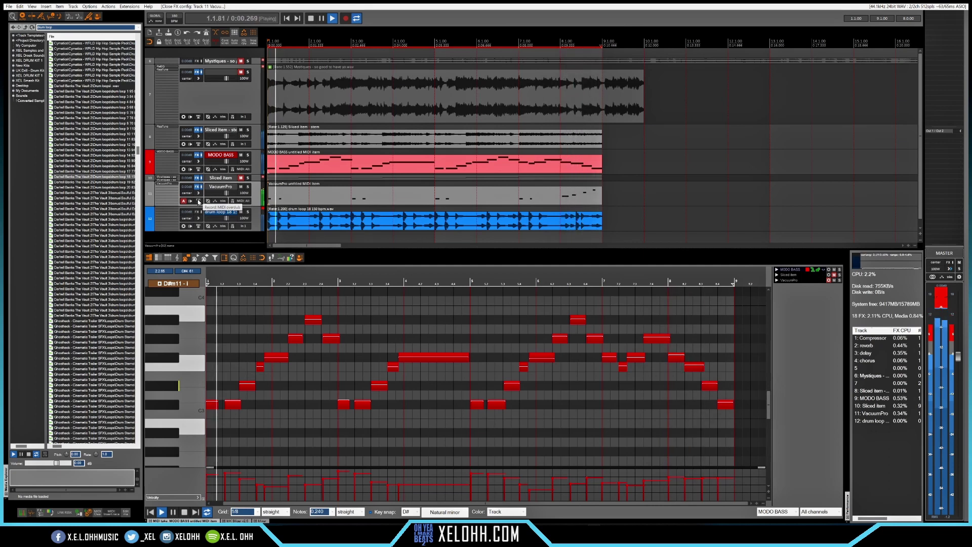
pyautogui.press('space')
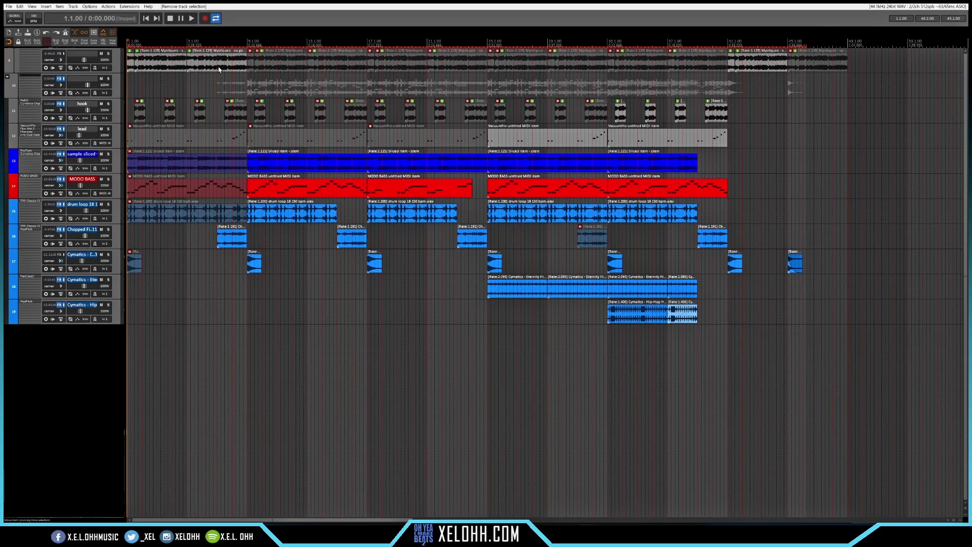
# - Solo the original Mystiques sample track in the full arrangement, listen to its opening bars, and clear the solo
pyautogui.click(109, 53)
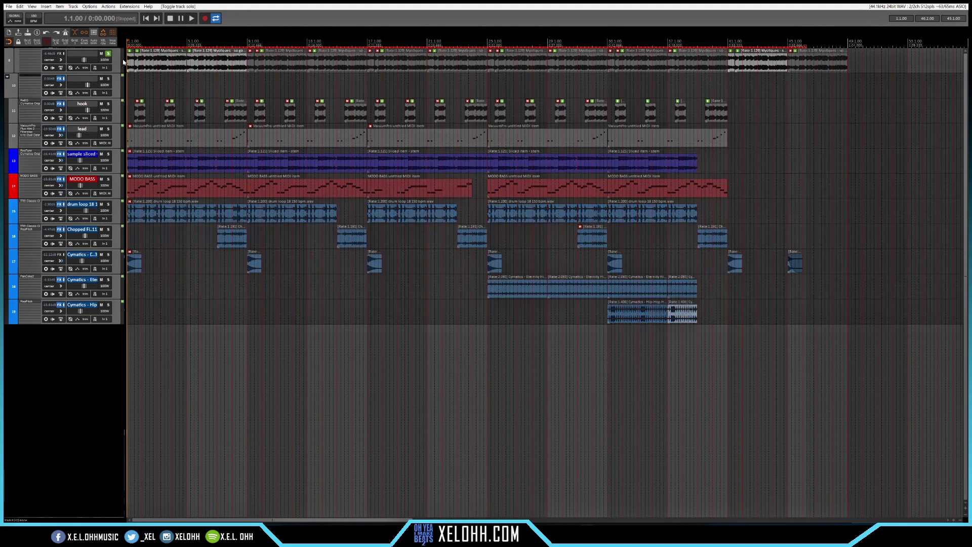
pyautogui.press('space')
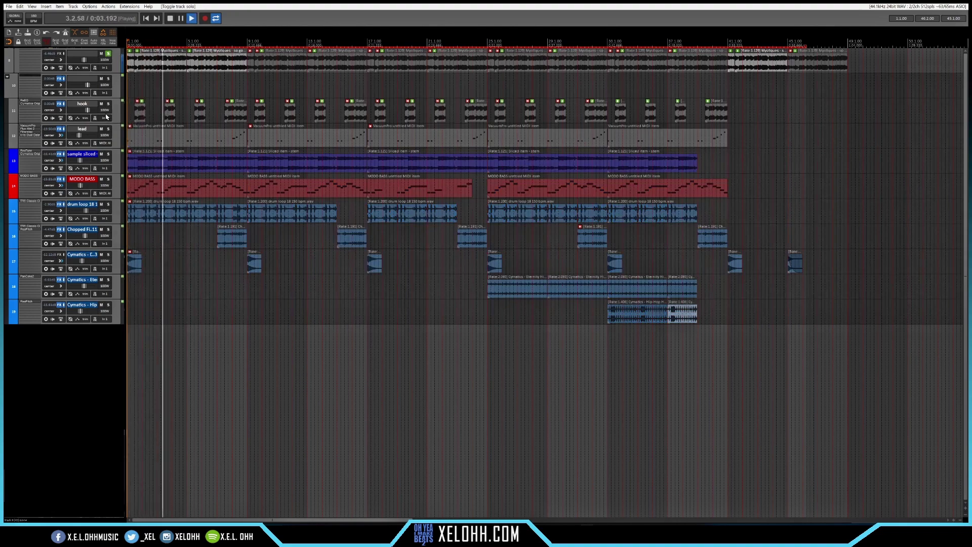
pyautogui.press('space')
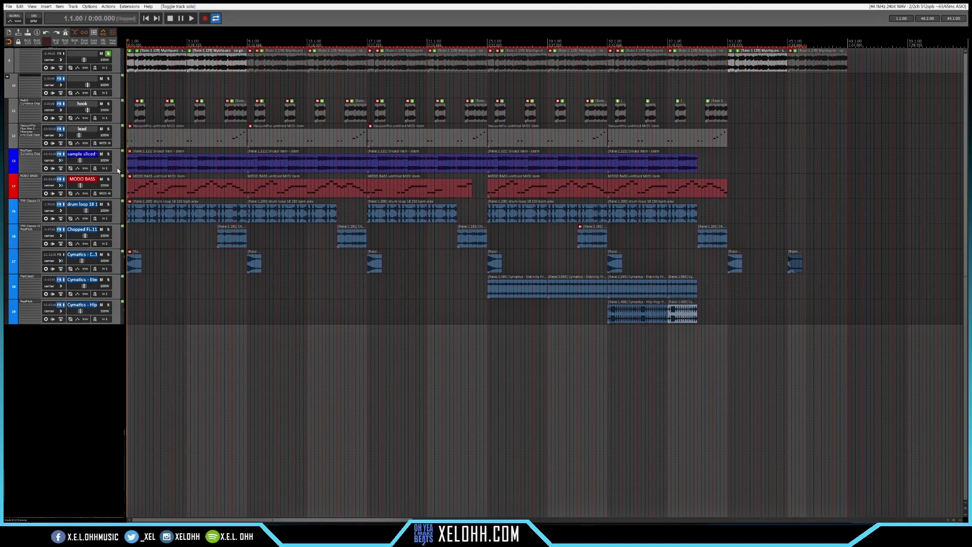
pyautogui.hotkey('ctrl', 'a')
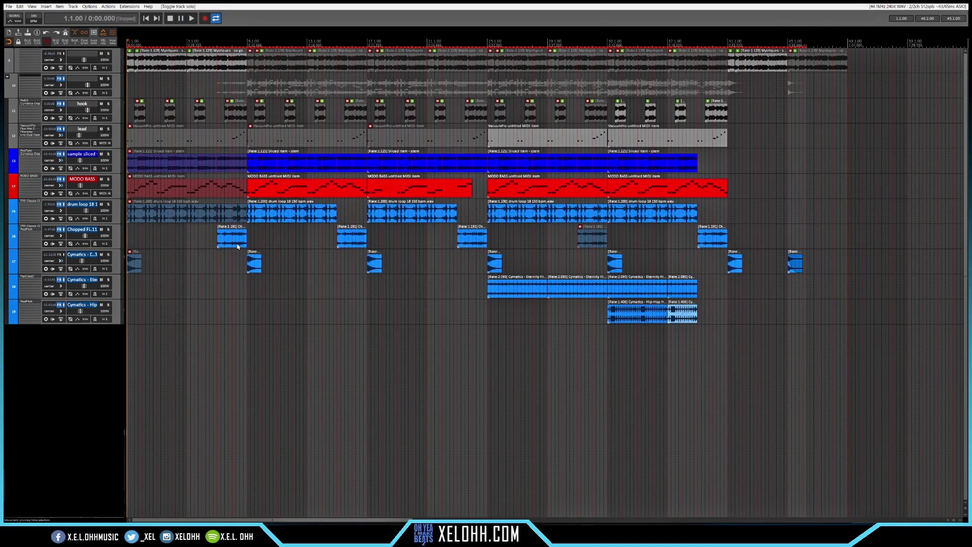
# - Solo the Chopped Fill 11 track, listen to its fill from bar 7, and clear the solo
pyautogui.click(108, 229)
pyautogui.press('space')
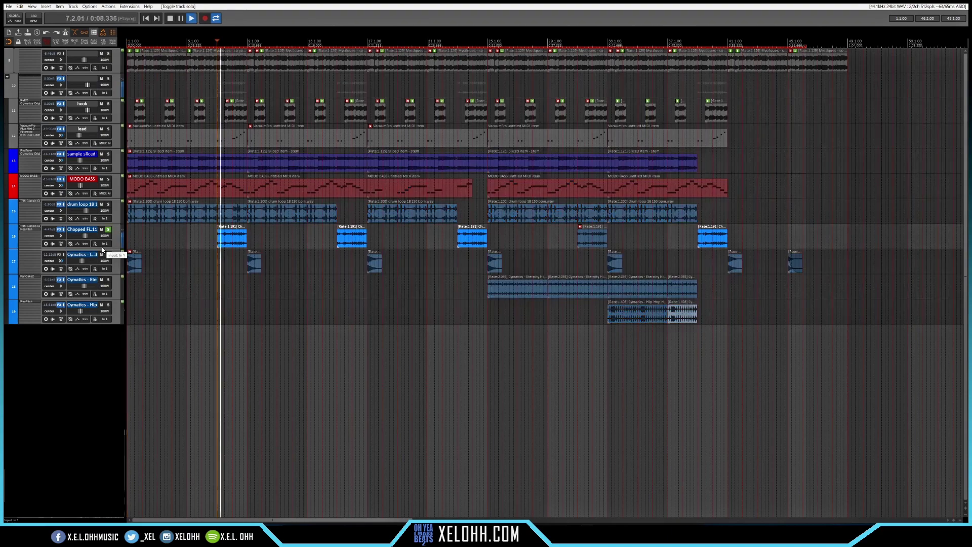
pyautogui.press('space')
pyautogui.click(108, 229)
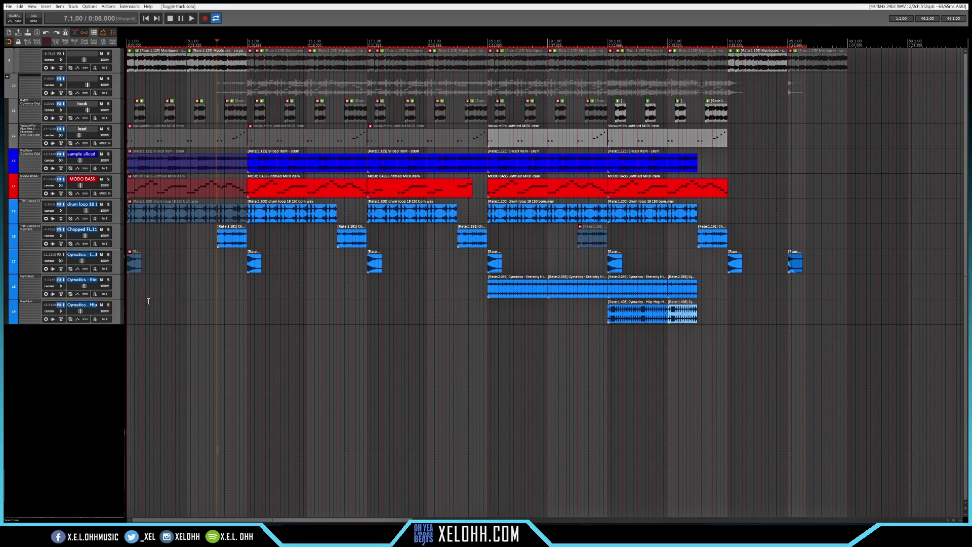
# - Inspect the PanCake2 panning effect on the Cymatics Eternity hi-hat loop track, close it, and return to the project start
pyautogui.click(28, 277)
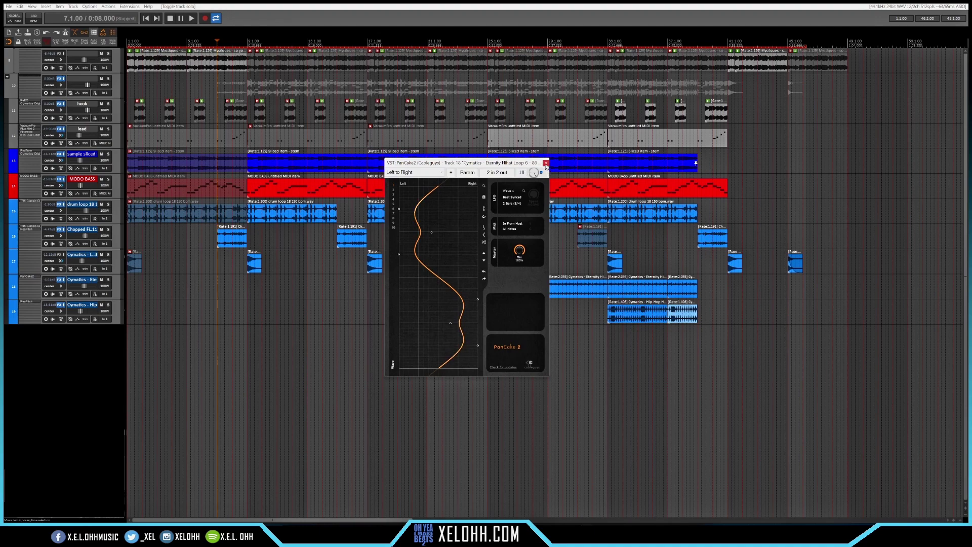
pyautogui.click(546, 163)
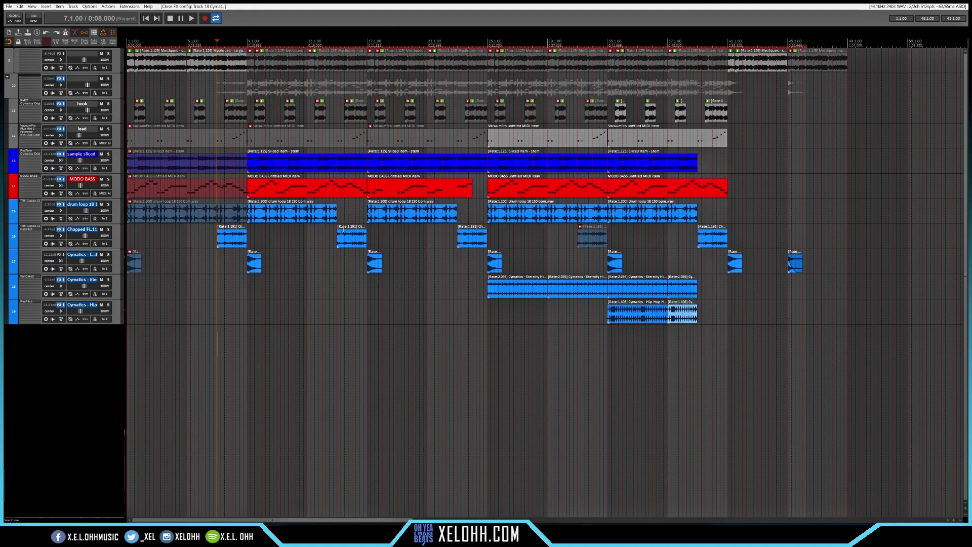
pyautogui.press('Home')
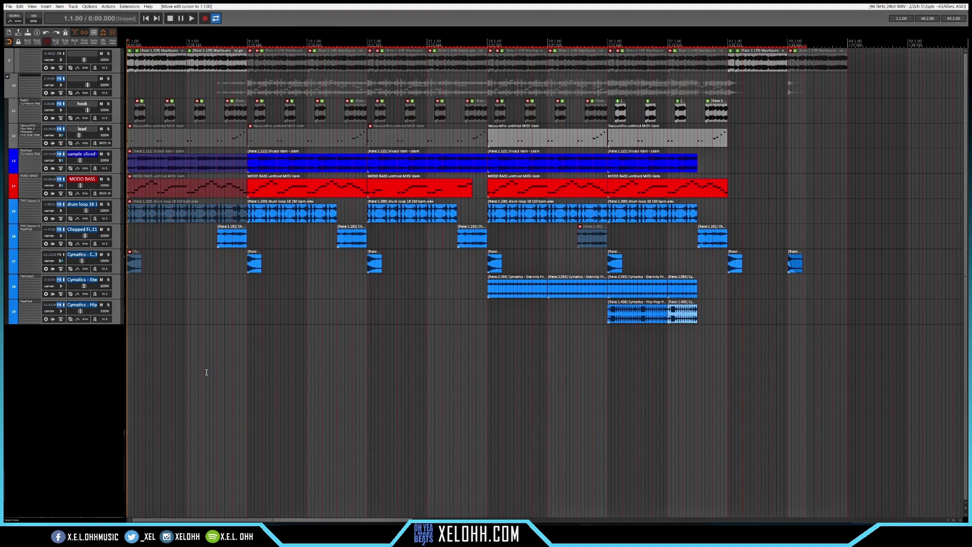
pyautogui.scroll(8, 207, 372)
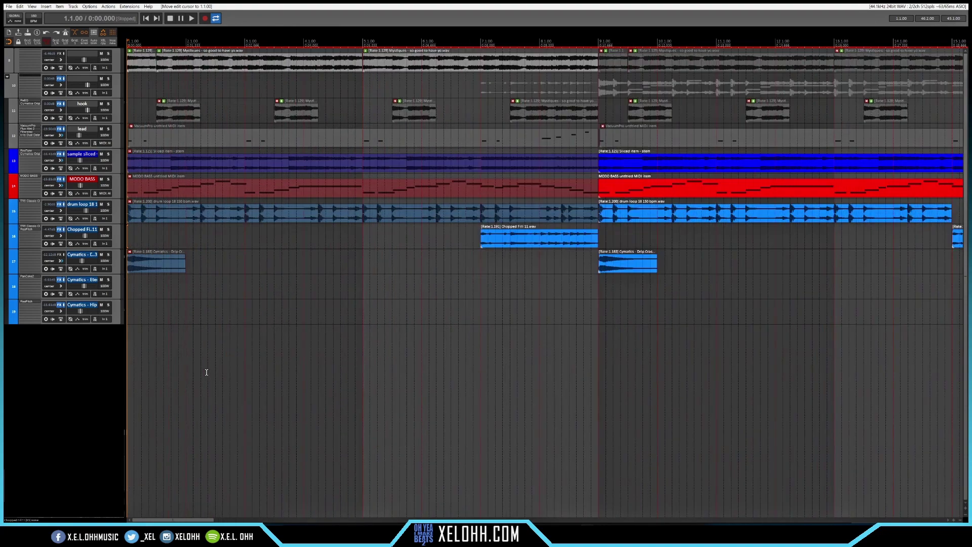